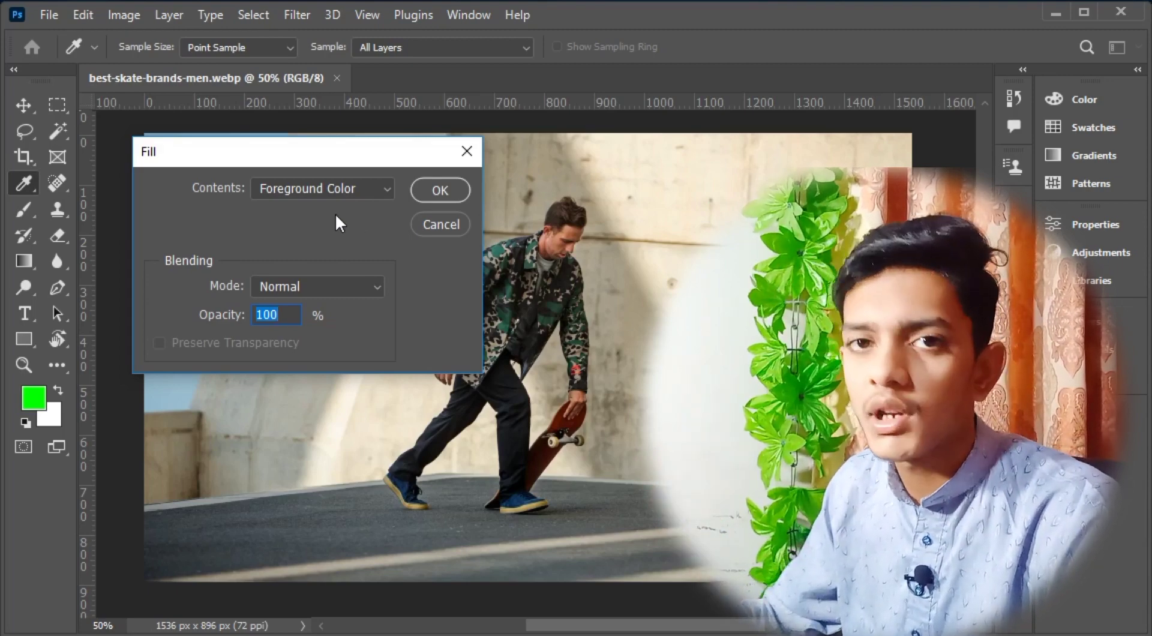
# Fill the whole image with the bright green foreground color in Normal mode at 100% opacity, and undo the fill
pyautogui.click(320, 191)
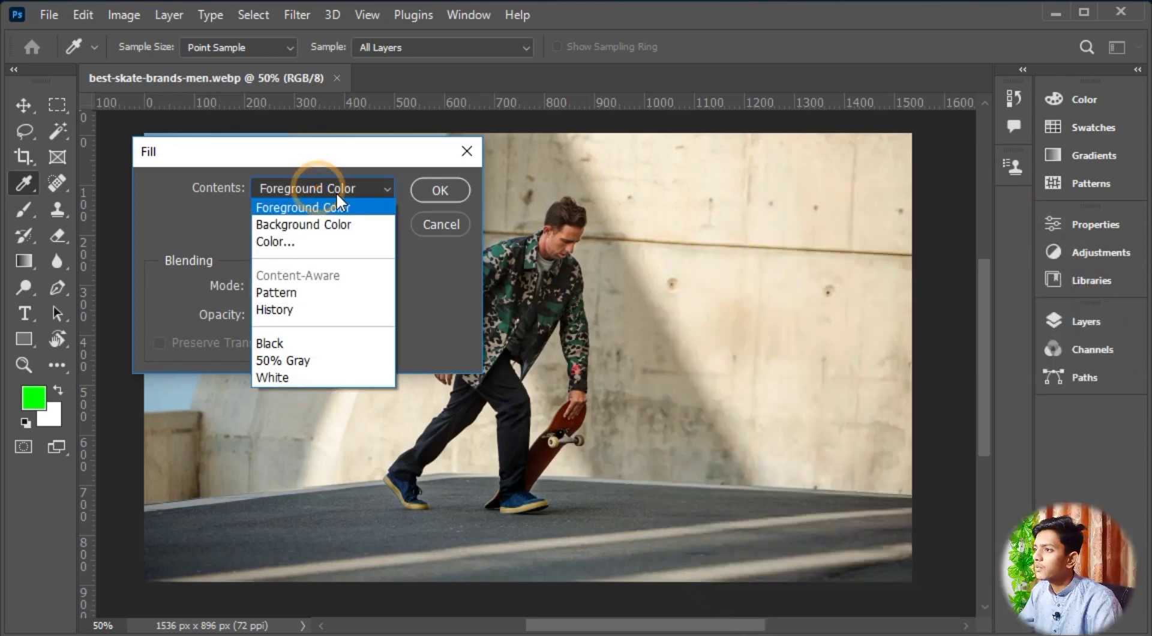
pyautogui.click(344, 209)
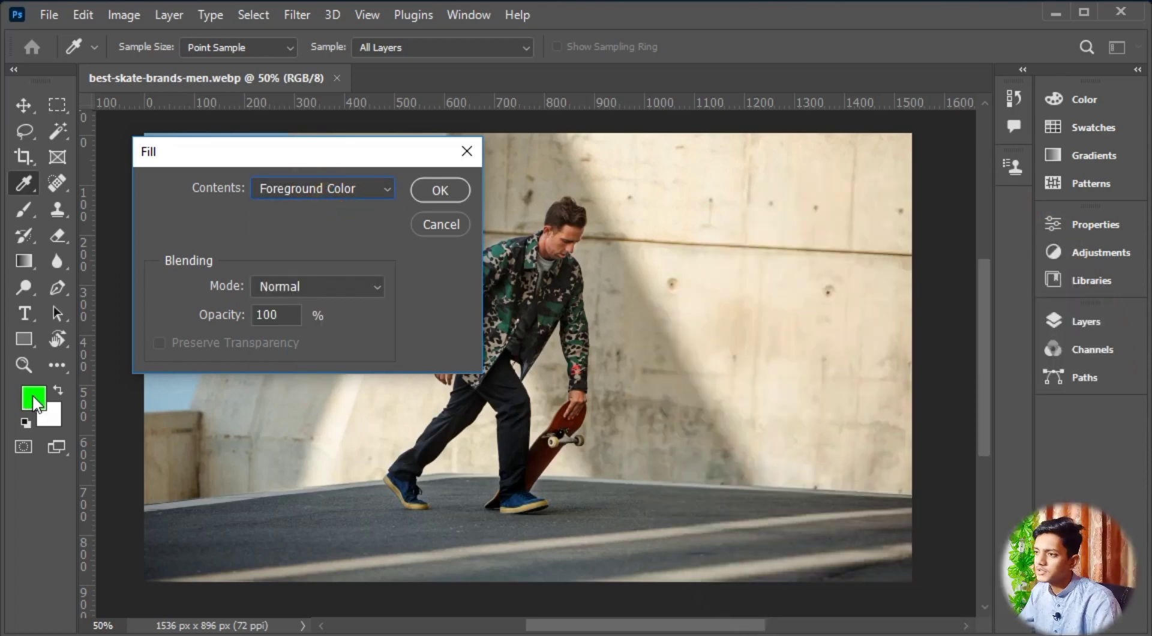
pyautogui.click(337, 185)
pyautogui.click(352, 195)
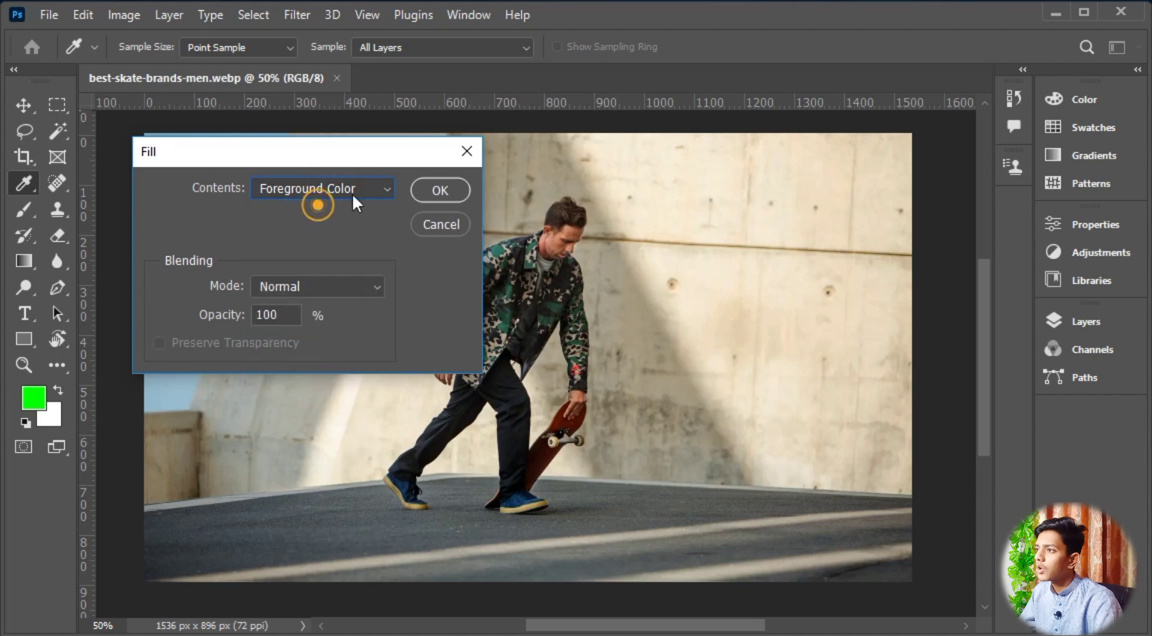
pyautogui.click(440, 190)
pyautogui.press('v')
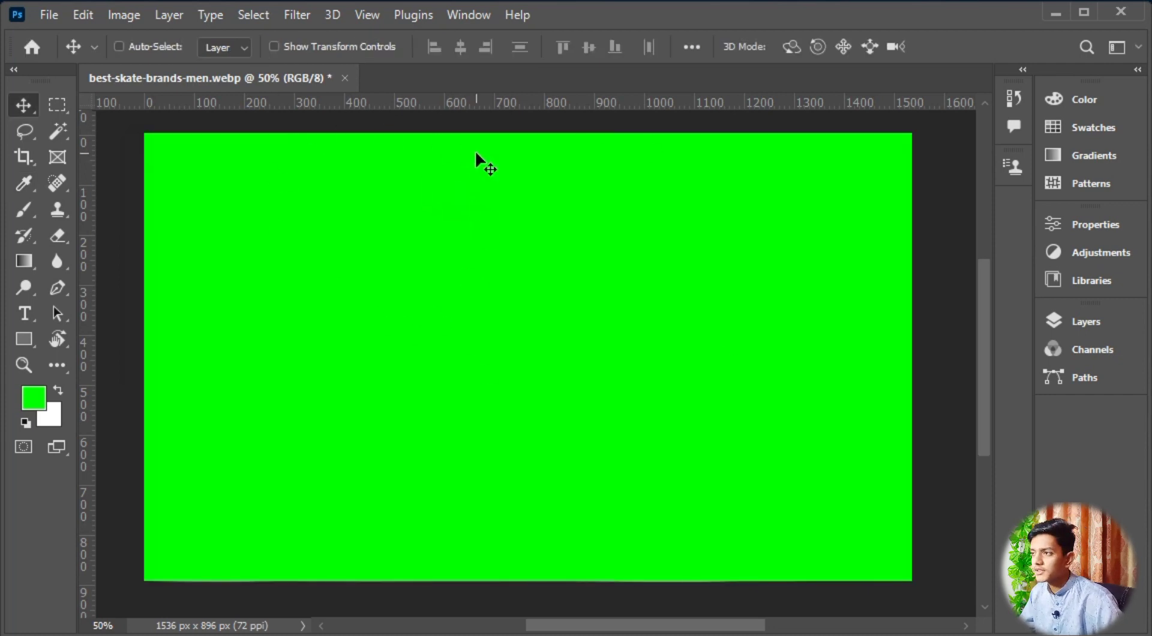
pyautogui.hotkey('ctrl', 'z')
# Fill the whole image with the white background color at 100% opacity, and undo the fill
pyautogui.click(87, 15)
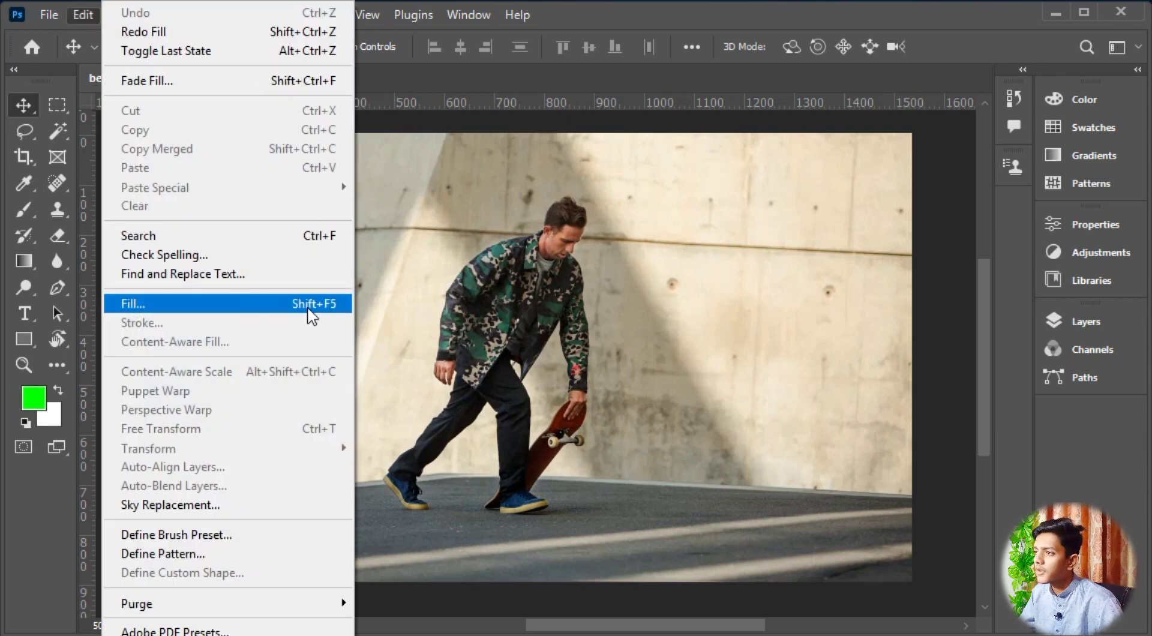
pyautogui.click(611, 306)
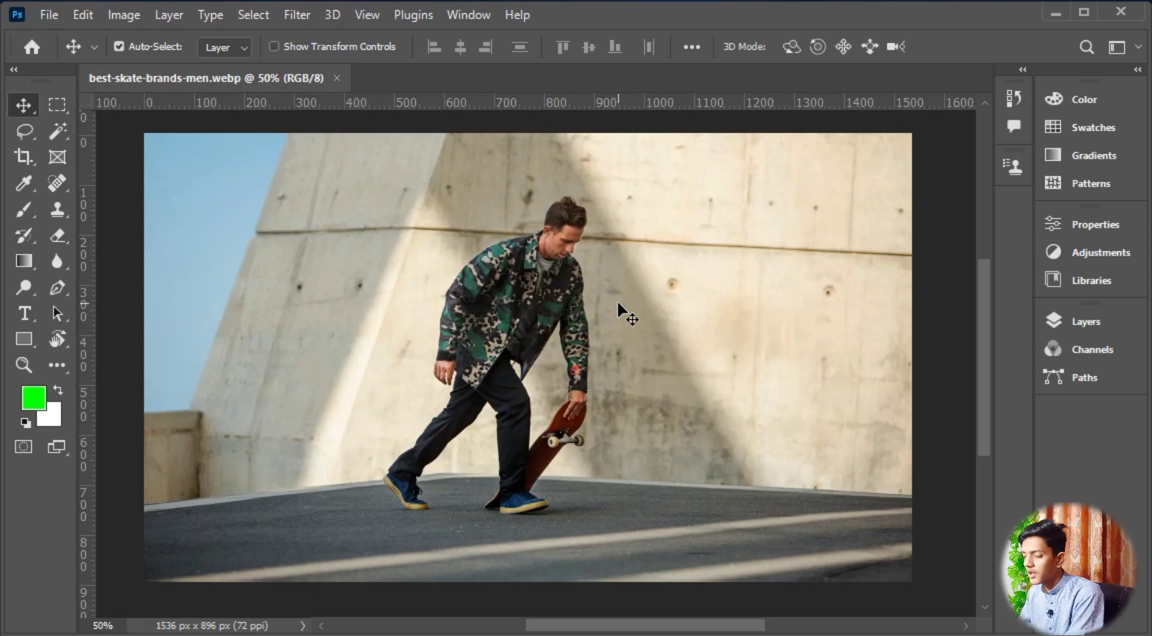
pyautogui.hotkey('shift', 'F5')
pyautogui.click(354, 189)
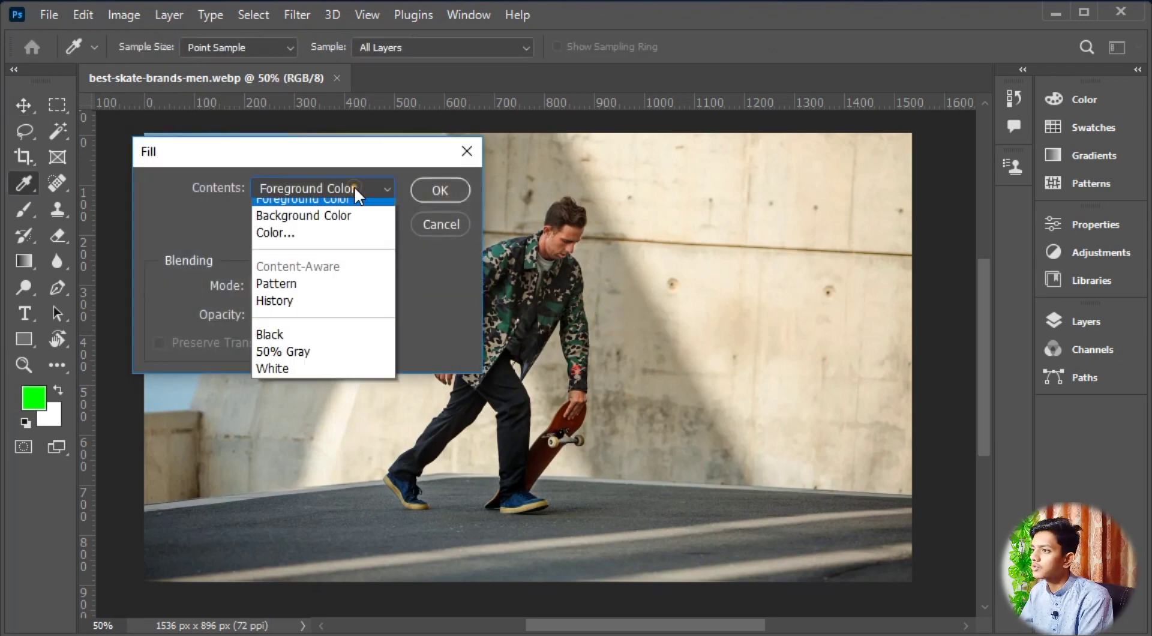
pyautogui.click(337, 219)
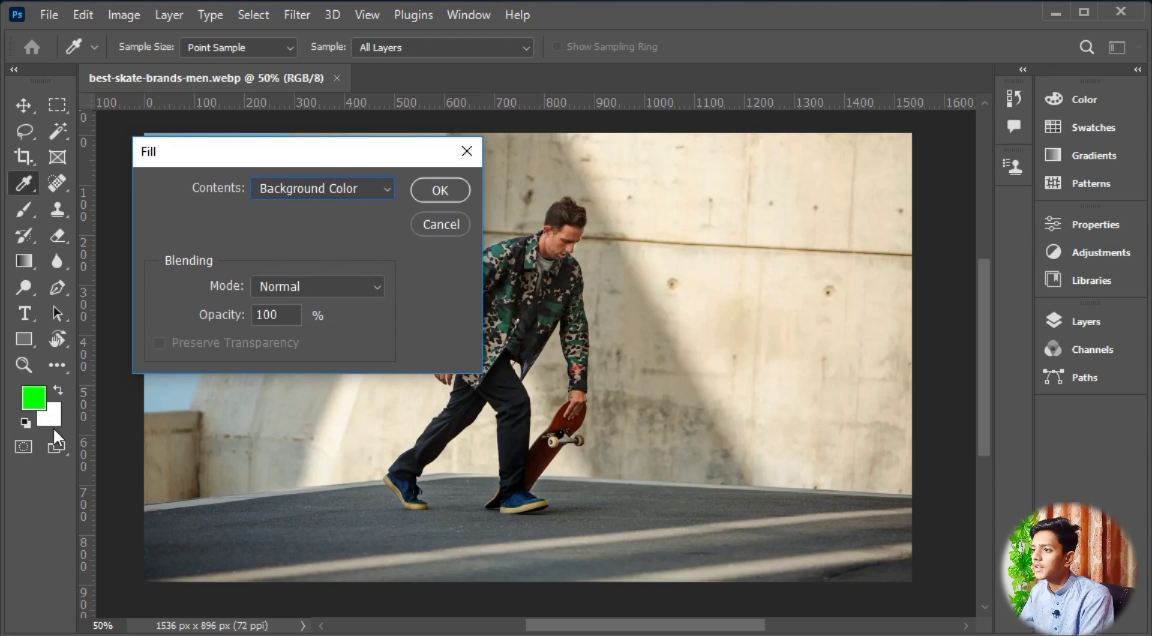
pyautogui.click(442, 189)
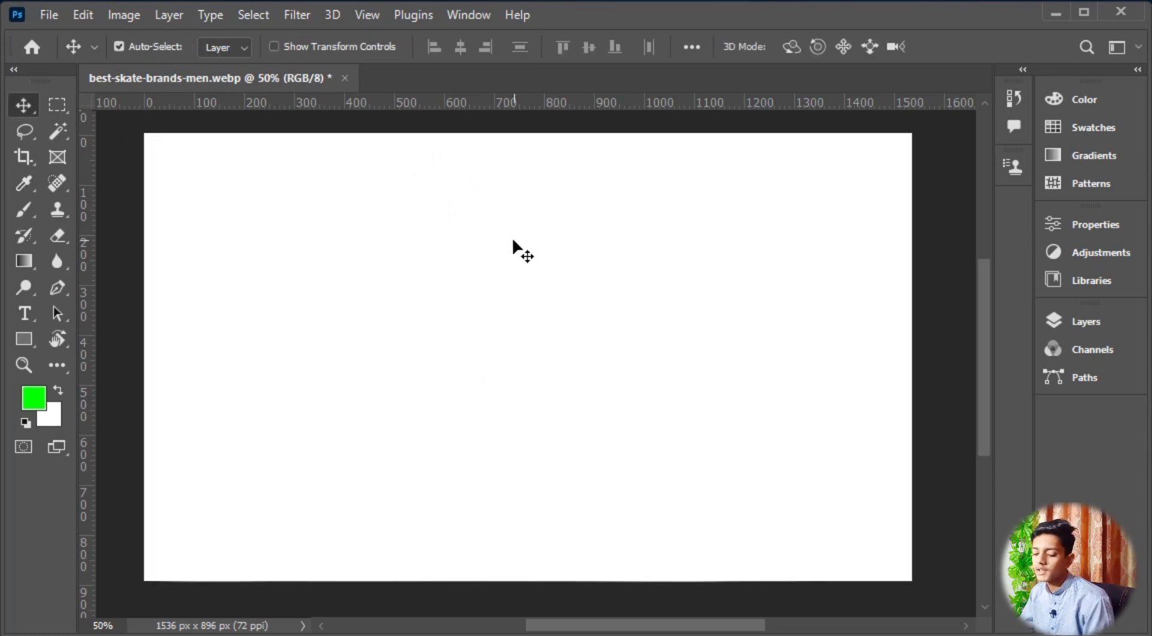
pyautogui.hotkey('ctrl', 'z')
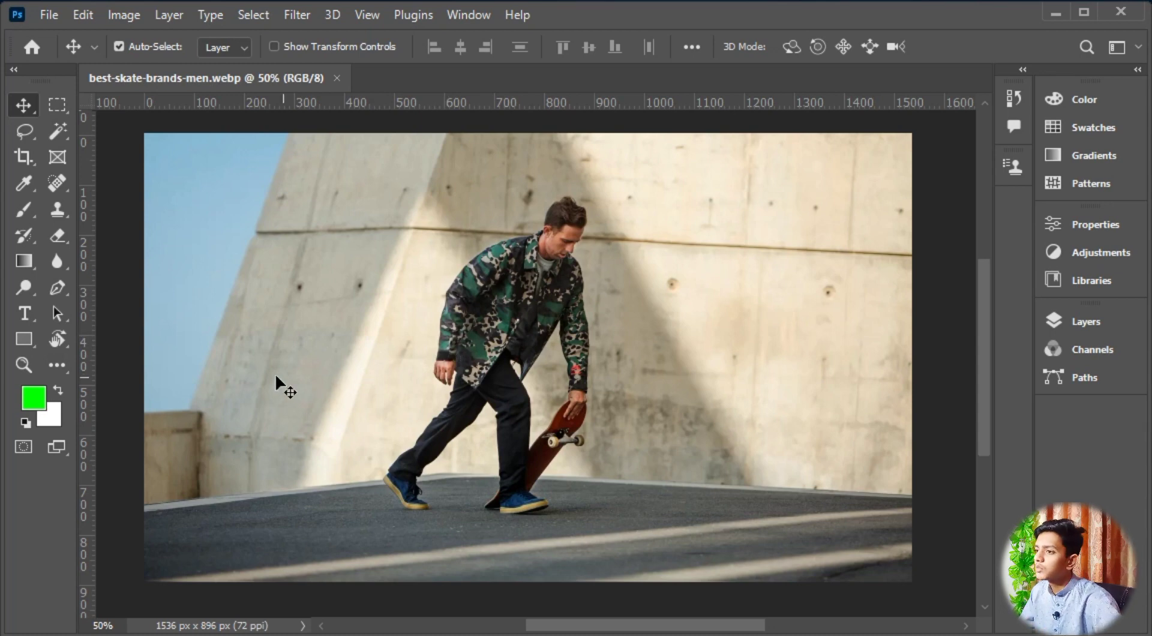
# Set the foreground color to the dark green 277527
pyautogui.click(34, 397)
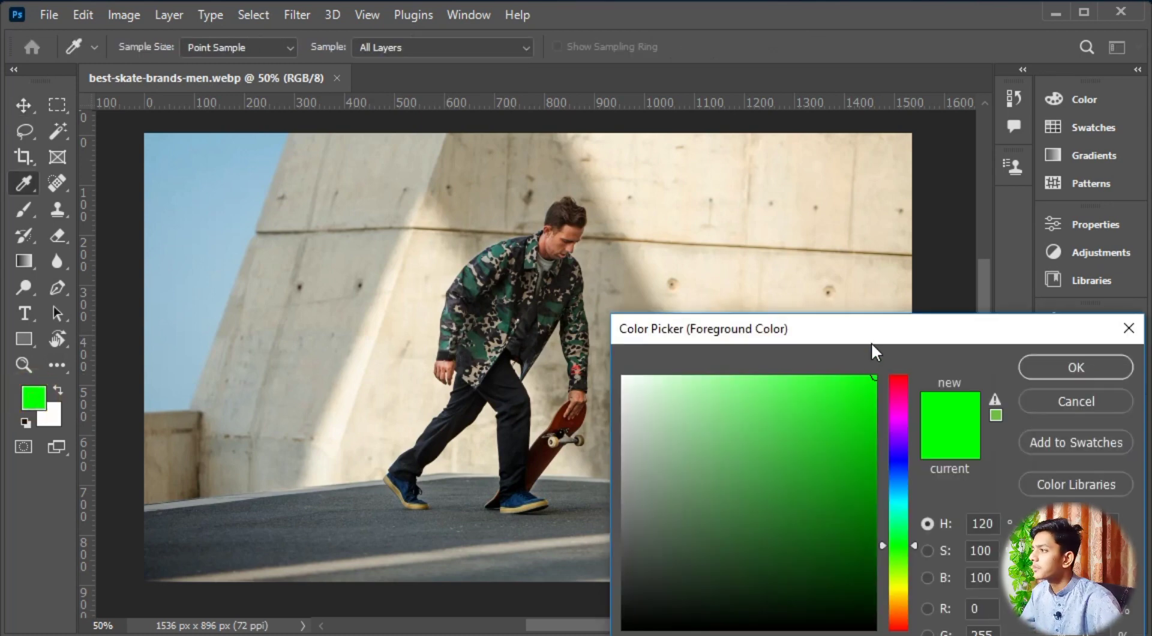
pyautogui.moveTo(871, 343); pyautogui.dragTo(766, 145)
pyautogui.moveTo(732, 254); pyautogui.dragTo(686, 318)
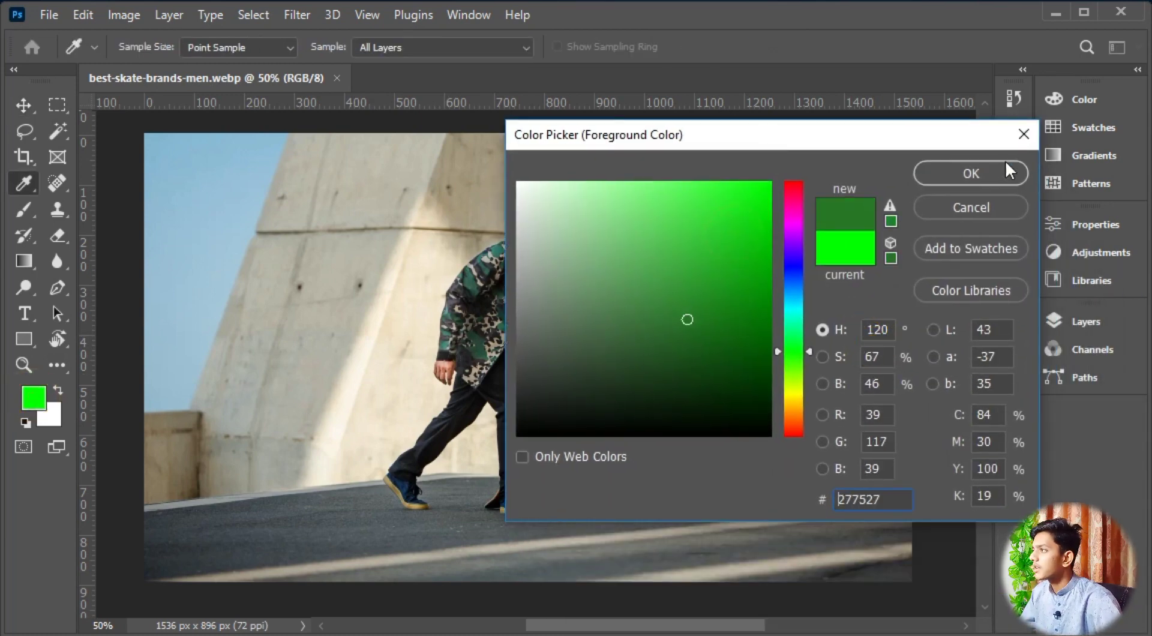
pyautogui.click(995, 173)
pyautogui.press('v')
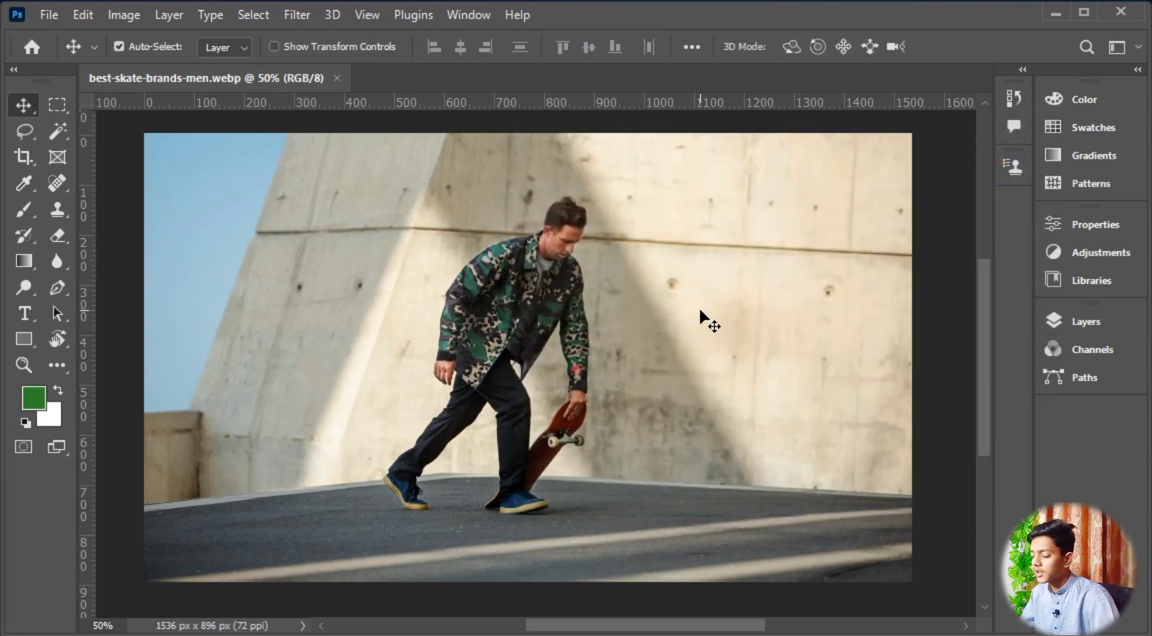
# Fill the whole image with the dark green foreground color, and undo the fill
pyautogui.press('i')
pyautogui.hotkey('shift', 'BackSpace')
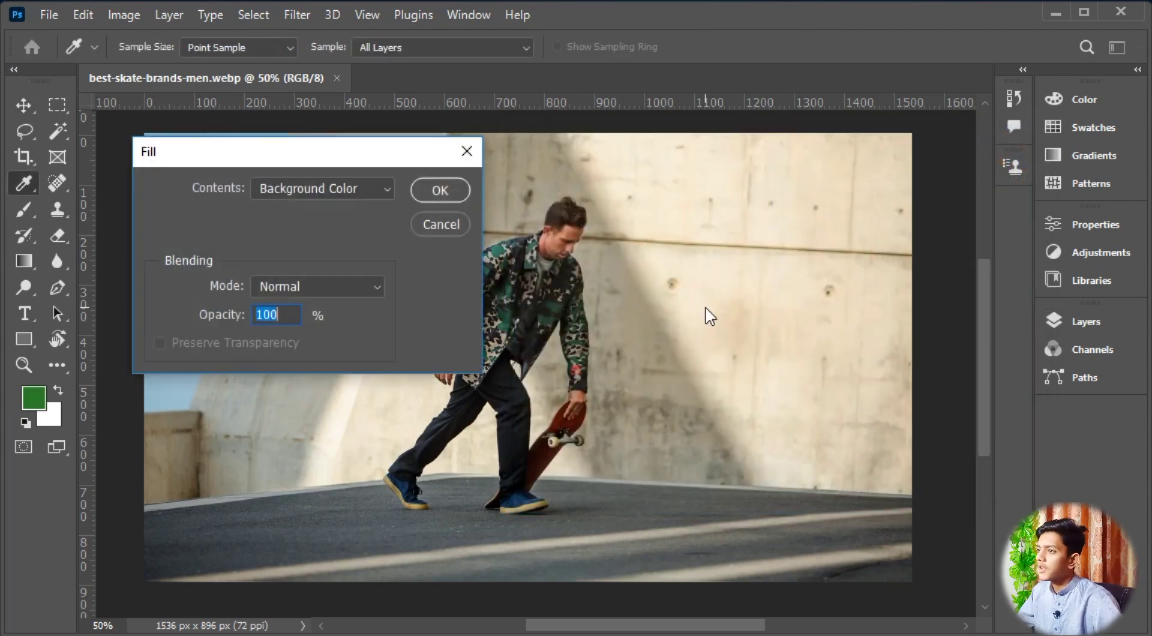
pyautogui.click(366, 176)
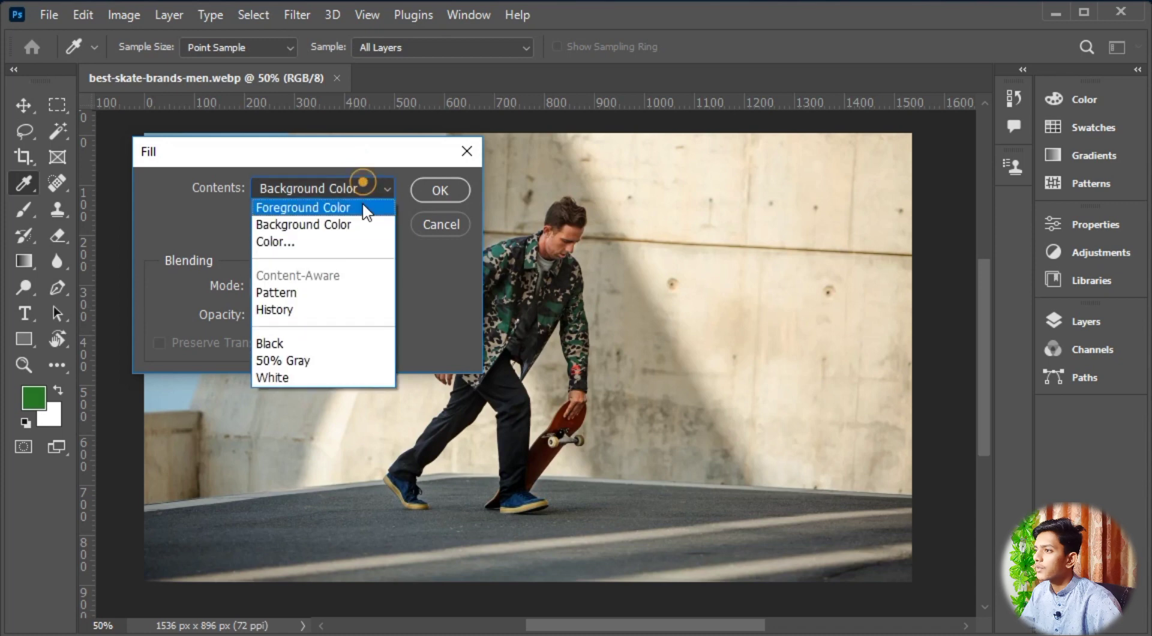
pyautogui.click(367, 210)
pyautogui.click(447, 188)
pyautogui.press('v')
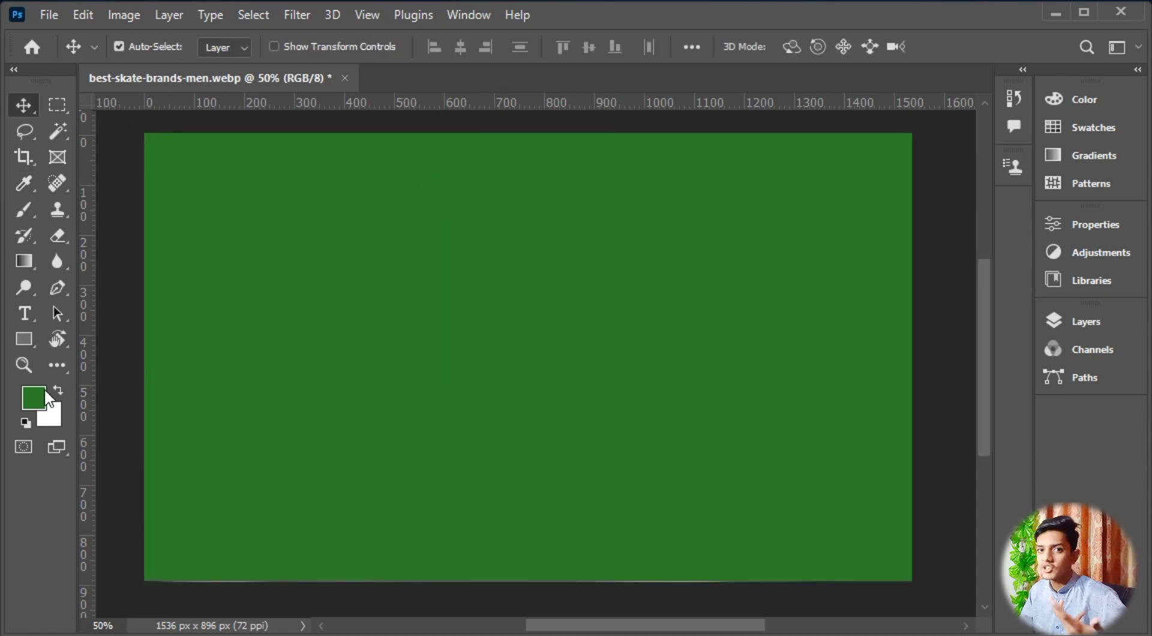
pyautogui.hotkey('ctrl', 'z')
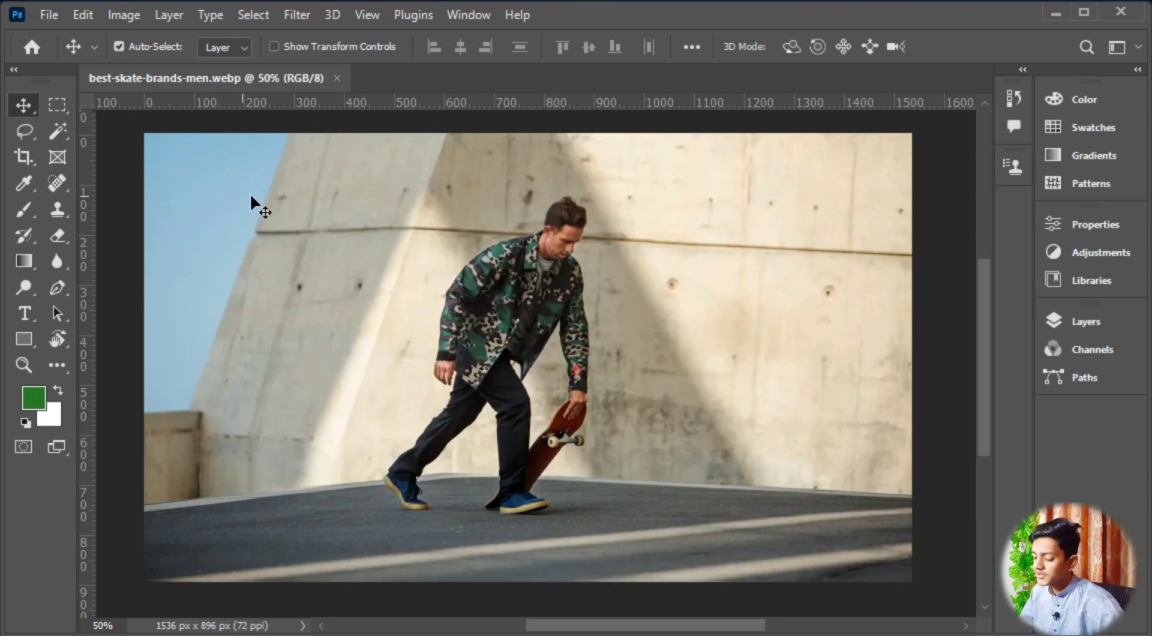
# Fill the whole image with a custom muted magenta picked as the fill color, and undo the fill
pyautogui.hotkey('shift', 'F5')
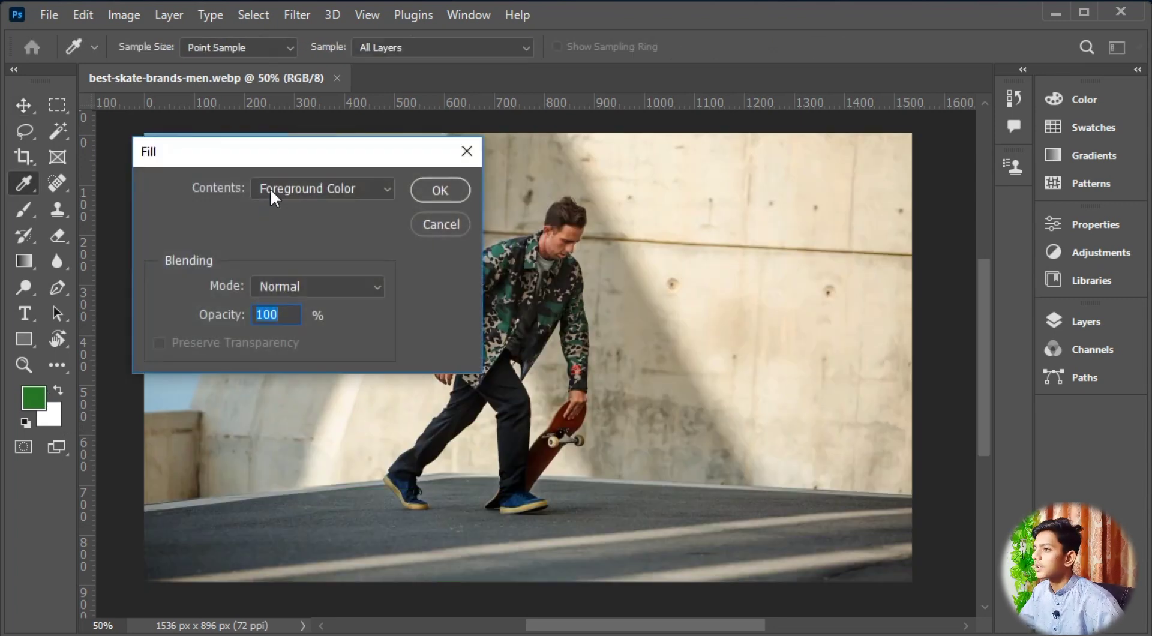
pyautogui.click(339, 187)
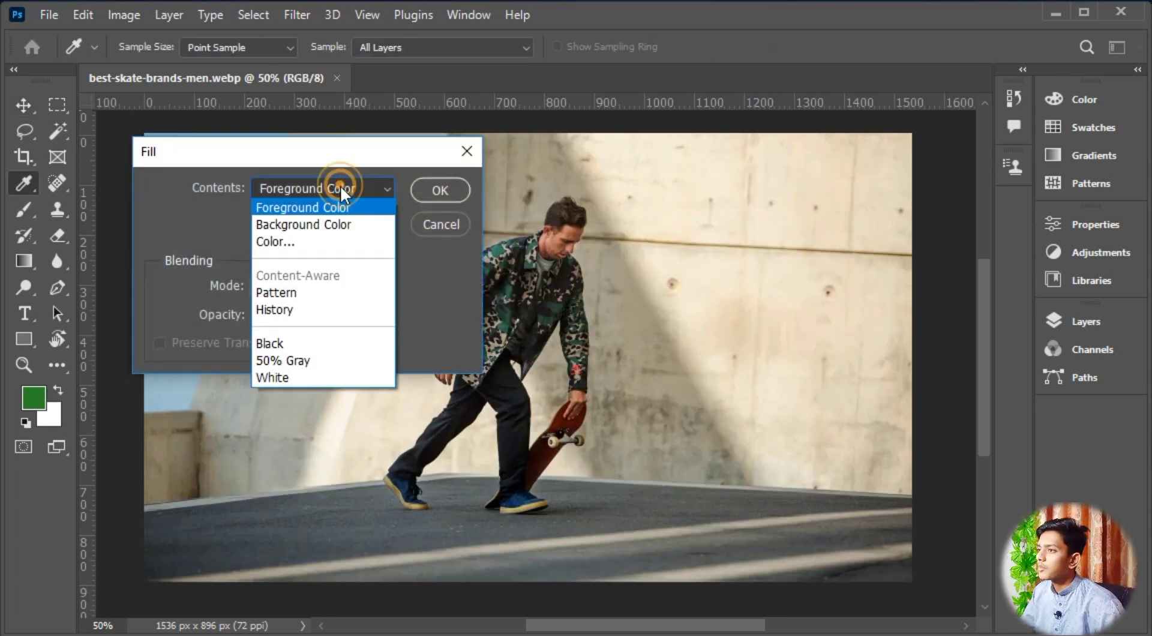
pyautogui.click(327, 242)
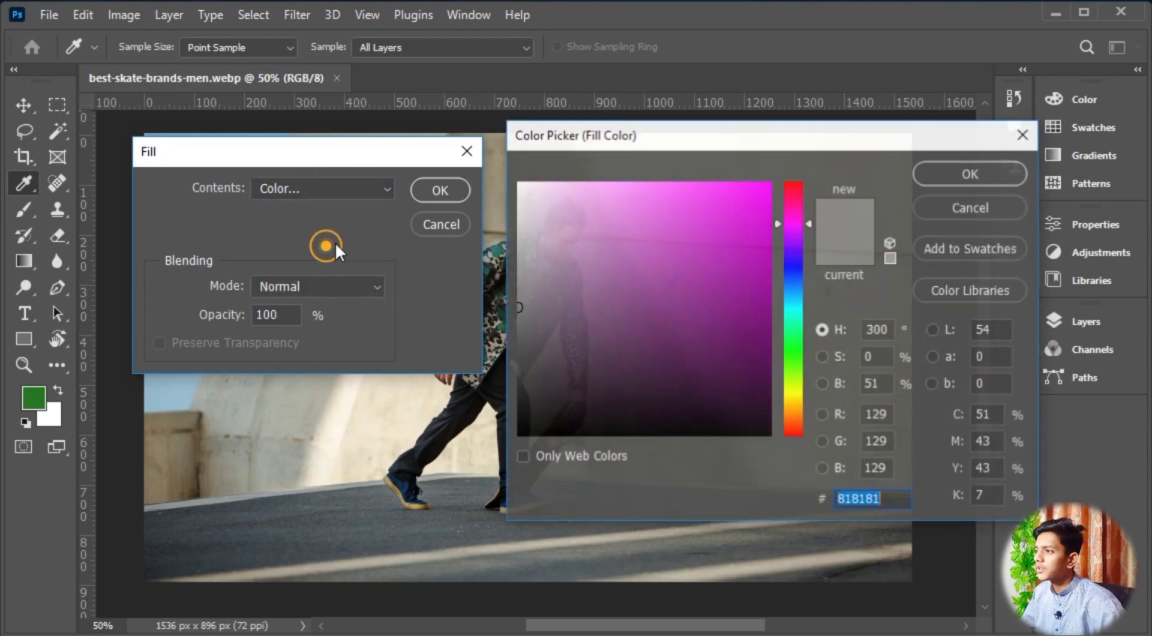
pyautogui.click(641, 276)
pyautogui.click(965, 174)
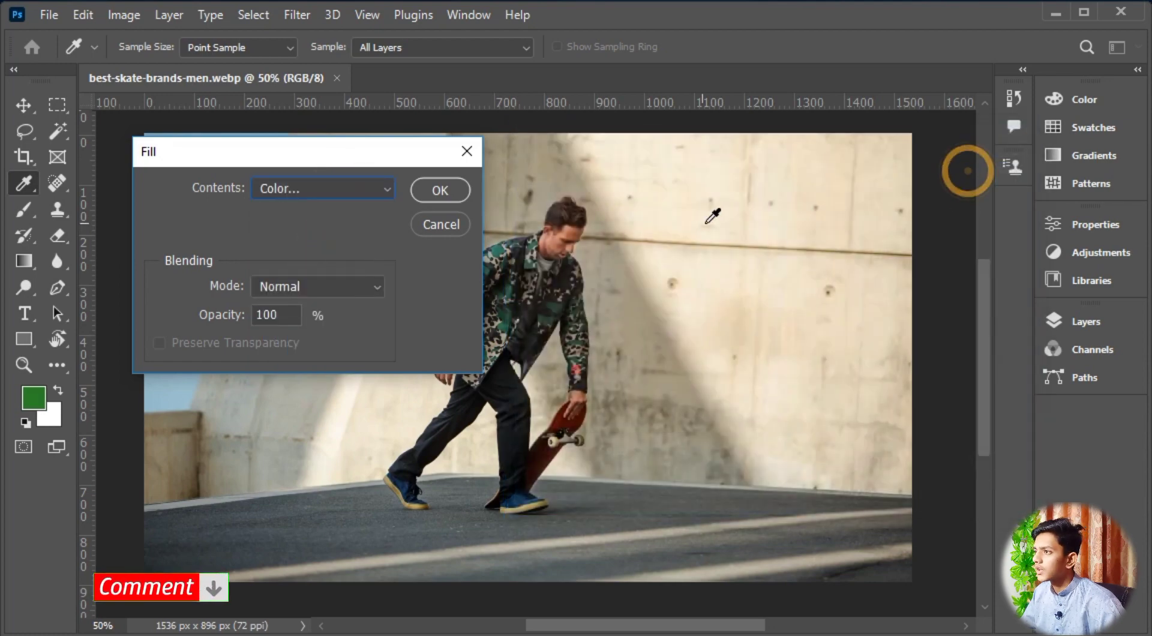
pyautogui.click(414, 191)
pyautogui.hotkey('ctrl', 'z')
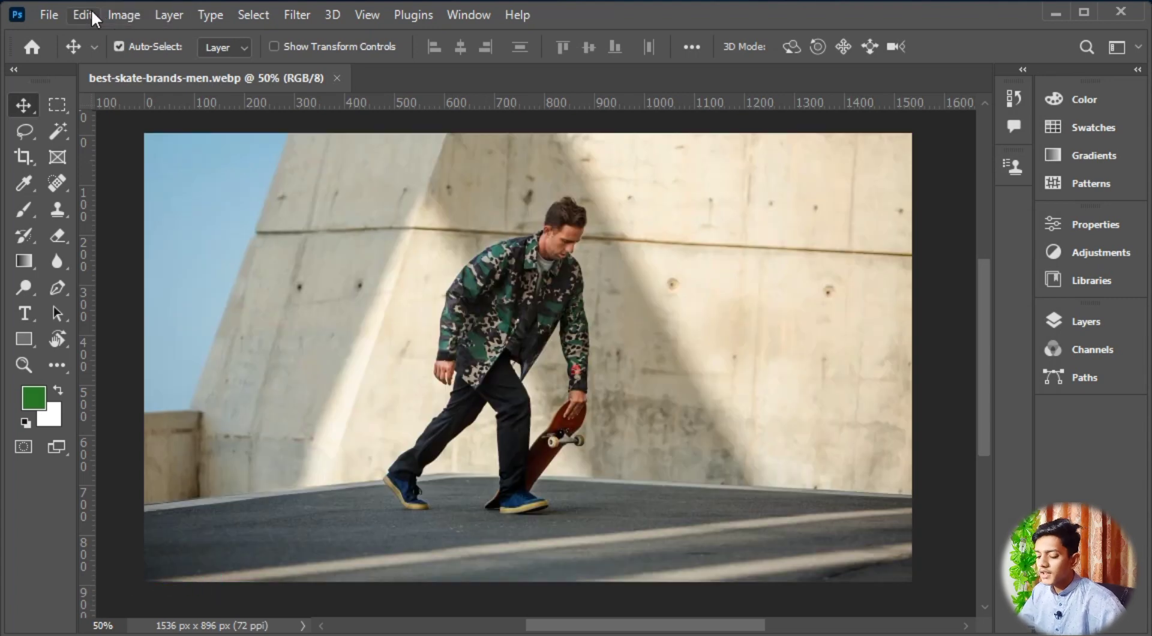
pyautogui.press('i')
pyautogui.hotkey('shift', 'BackSpace')
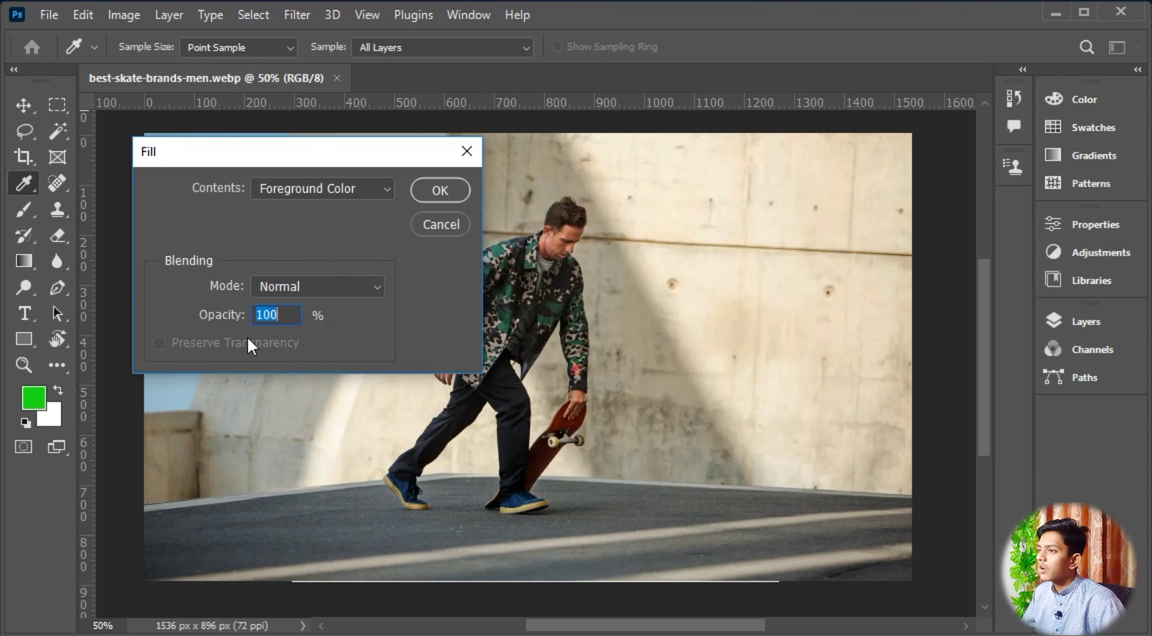
pyautogui.click(311, 203)
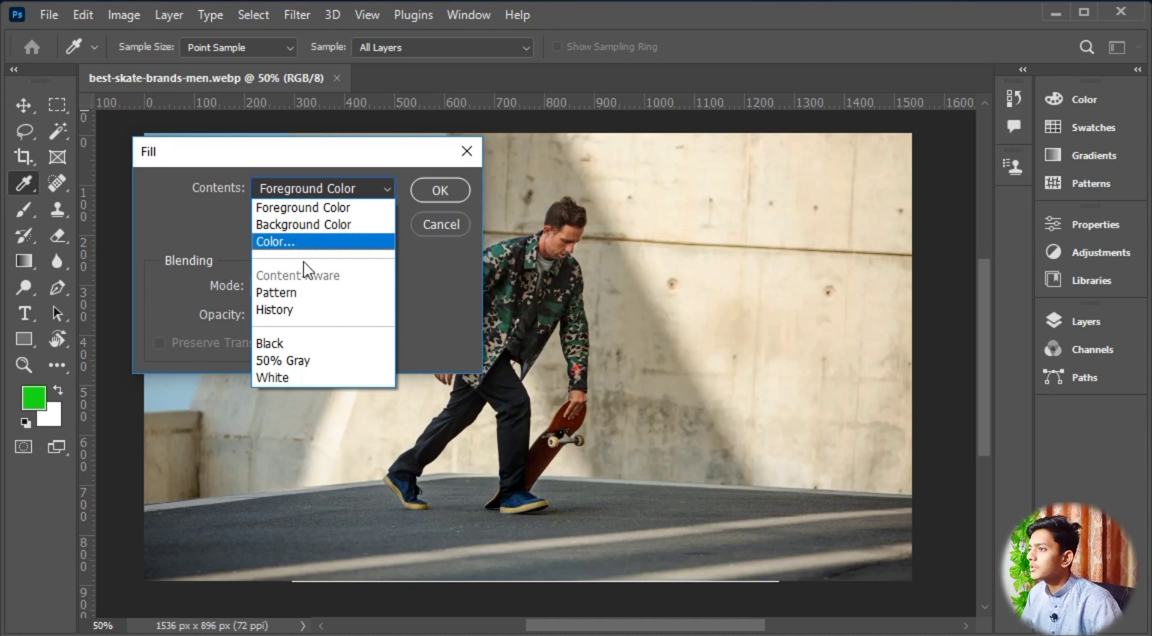
pyautogui.click(455, 218)
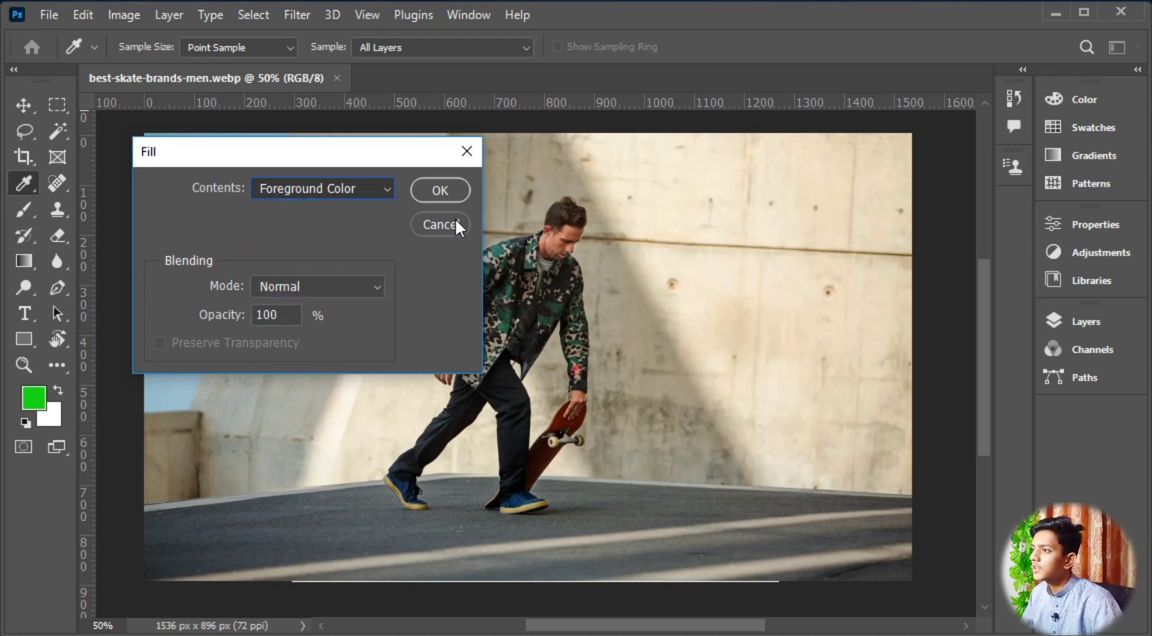
pyautogui.click(444, 225)
pyautogui.press('v')
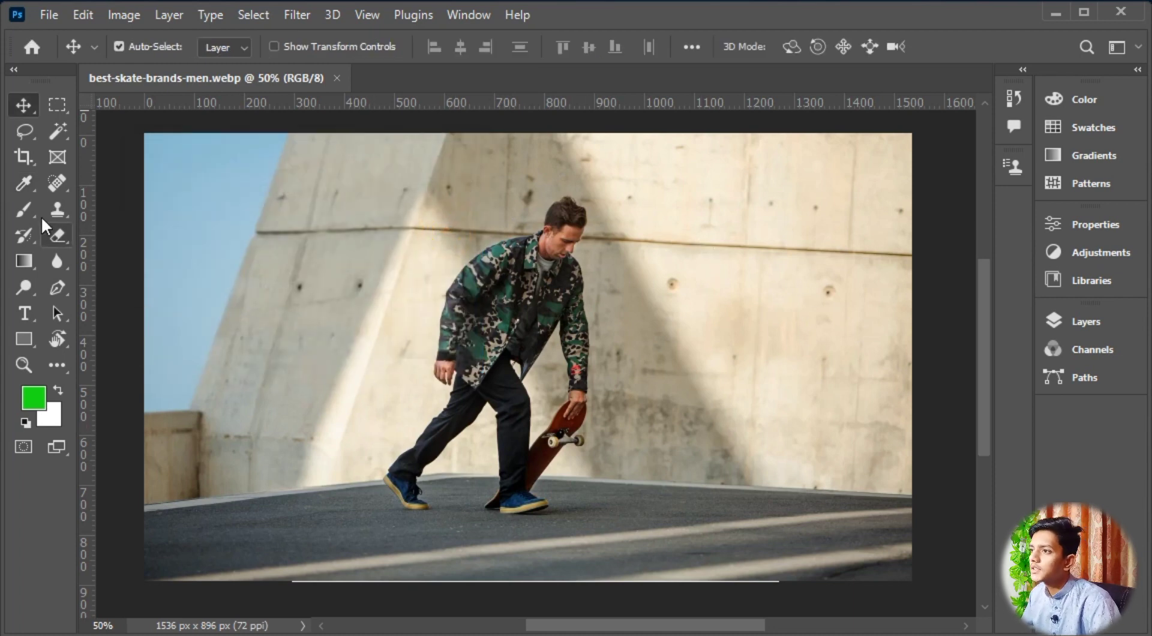
# Draw a loose Lasso selection around the skateboarder, including his skateboard and both shoes, with 0 px feather
pyautogui.click(29, 128)
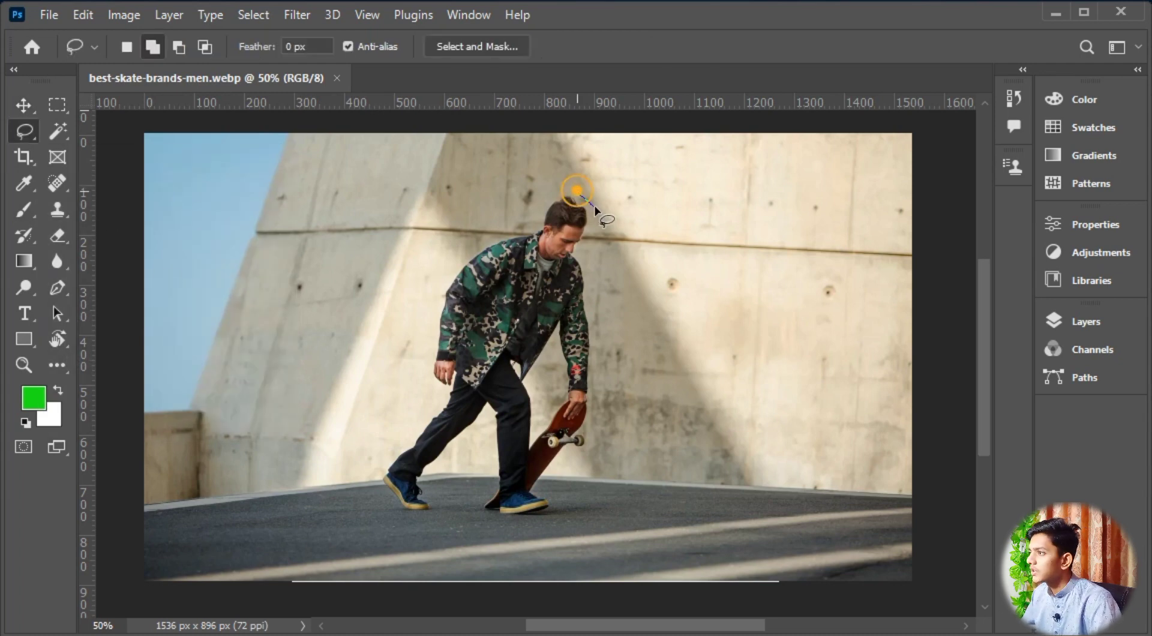
pyautogui.moveTo(594, 206); pyautogui.dragTo(599, 223)
pyautogui.moveTo(588, 271)
pyautogui.mouseDown()
pyautogui.moveTo(609, 445)
pyautogui.moveTo(549, 522)
pyautogui.moveTo(463, 538)
pyautogui.mouseUp()
pyautogui.click(496, 507)
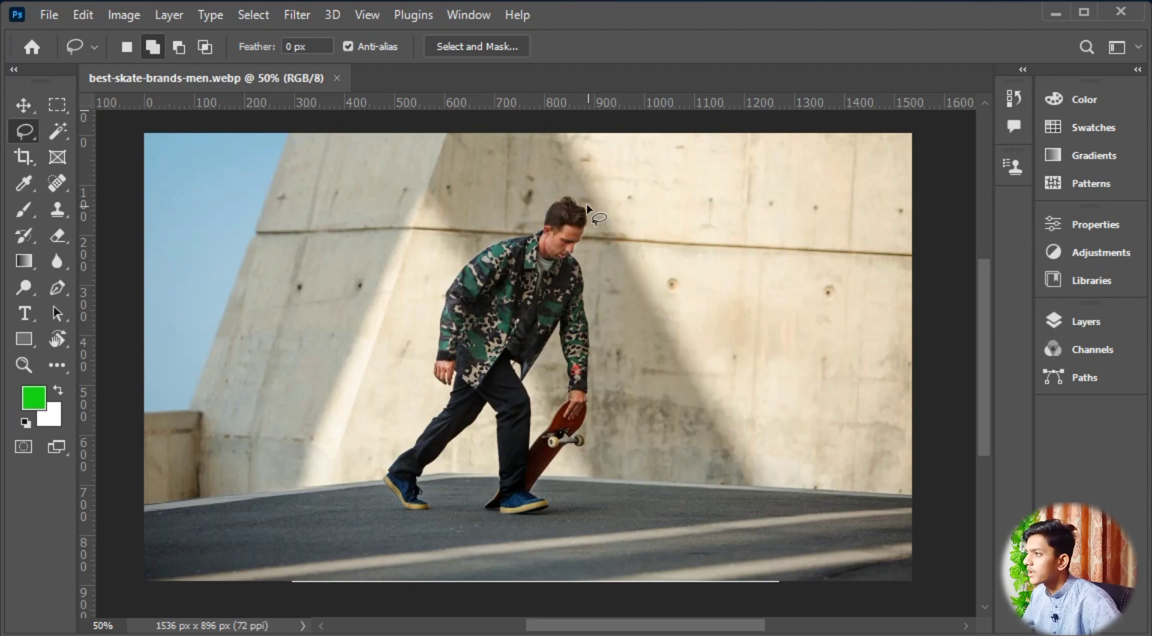
pyautogui.moveTo(591, 205); pyautogui.dragTo(588, 270)
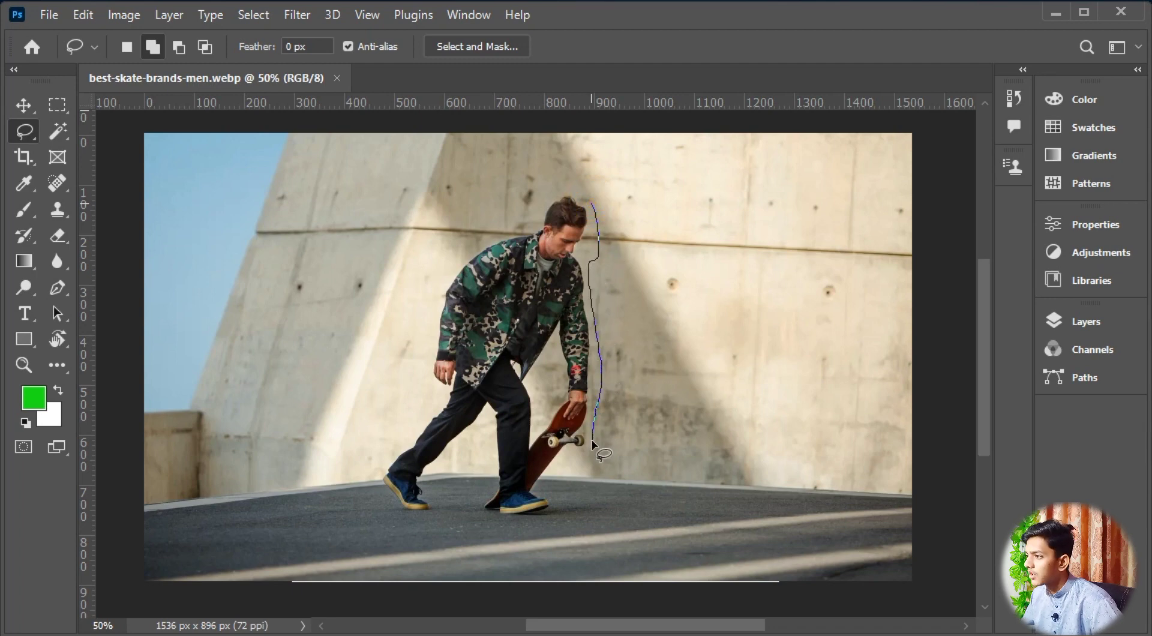
pyautogui.moveTo(593, 442)
pyautogui.mouseDown()
pyautogui.moveTo(580, 466)
pyautogui.moveTo(619, 498)
pyautogui.moveTo(563, 519)
pyautogui.moveTo(328, 519)
pyautogui.moveTo(334, 503)
pyautogui.mouseUp()
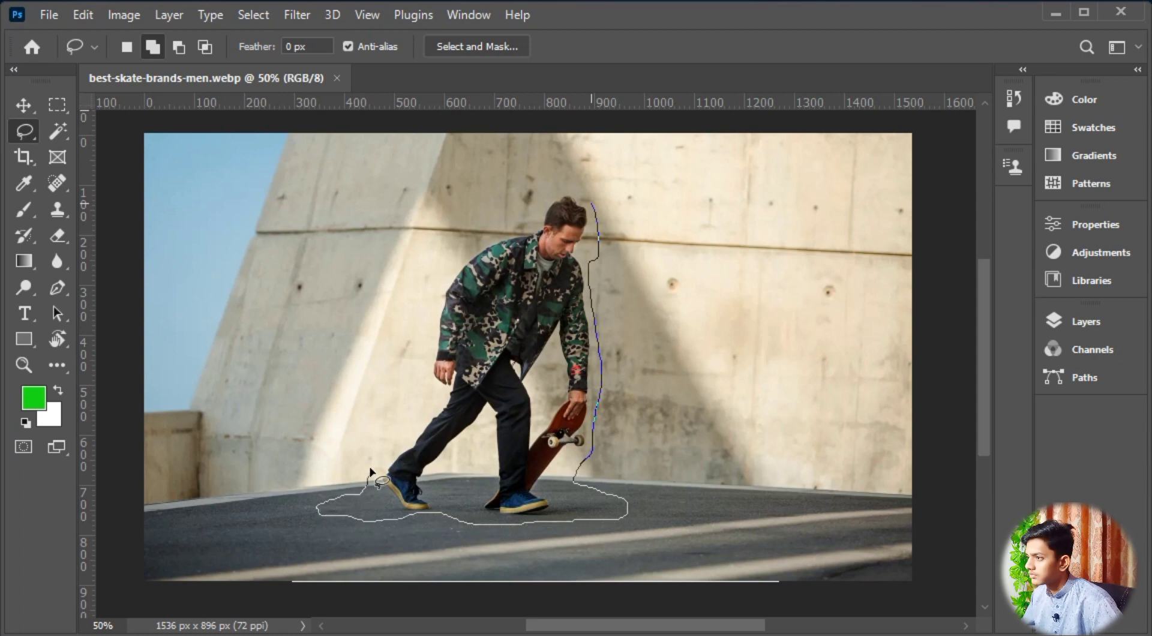
pyautogui.moveTo(407, 410)
pyautogui.mouseDown()
pyautogui.moveTo(426, 278)
pyautogui.moveTo(447, 231)
pyautogui.moveTo(554, 183)
pyautogui.moveTo(587, 182)
pyautogui.moveTo(595, 207)
pyautogui.mouseUp()
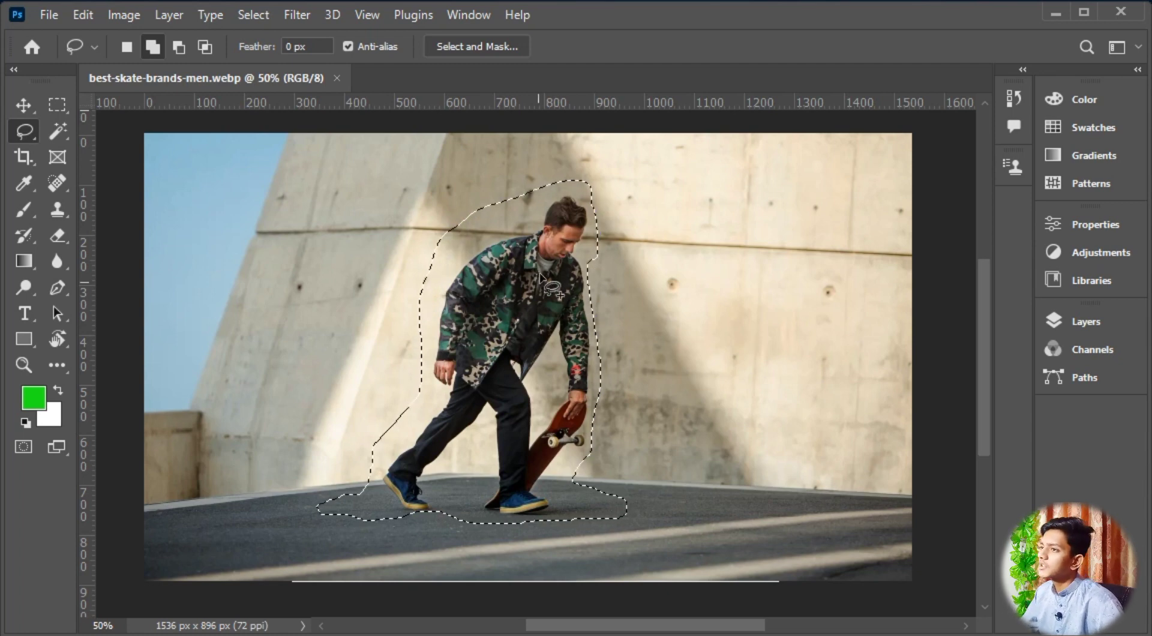
# Fill the selection around the skateboarder with Content-Aware contents, with Color Adaptation on, Normal mode and 100% opacity
pyautogui.click(168, 14)
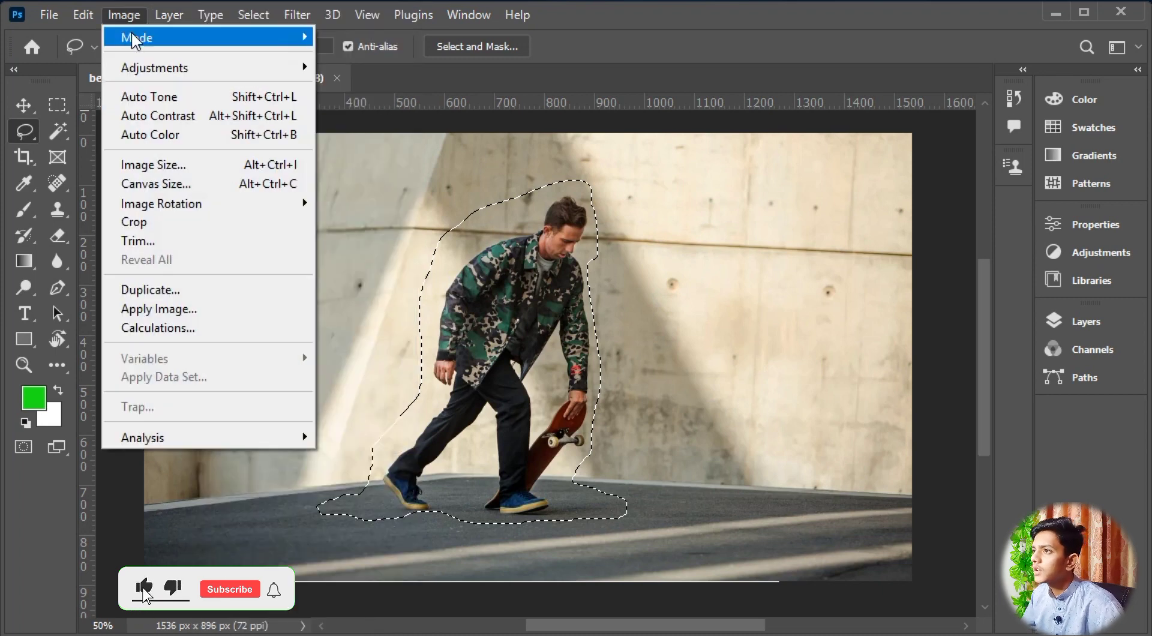
pyautogui.moveTo(99, 23)
pyautogui.click(164, 304)
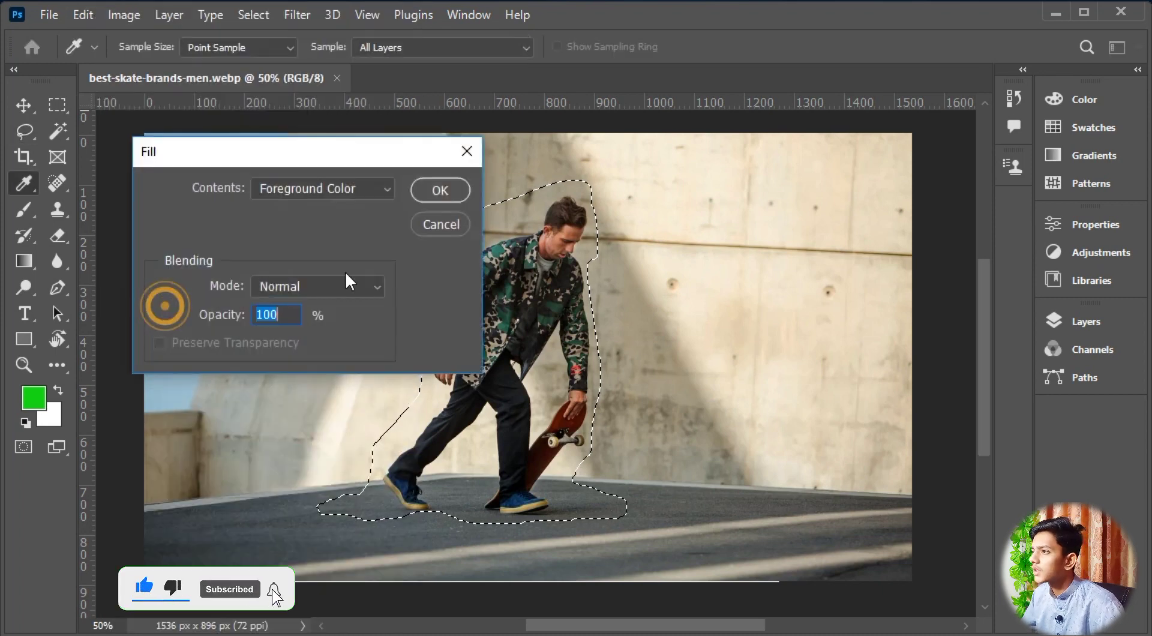
pyautogui.click(289, 190)
pyautogui.click(292, 270)
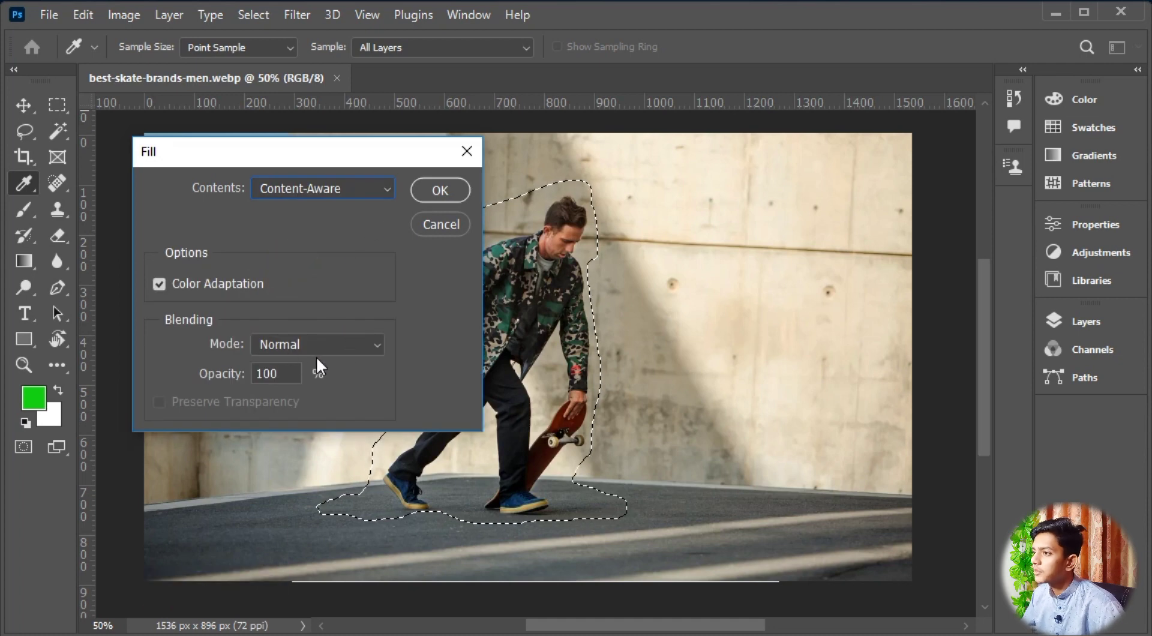
pyautogui.click(442, 189)
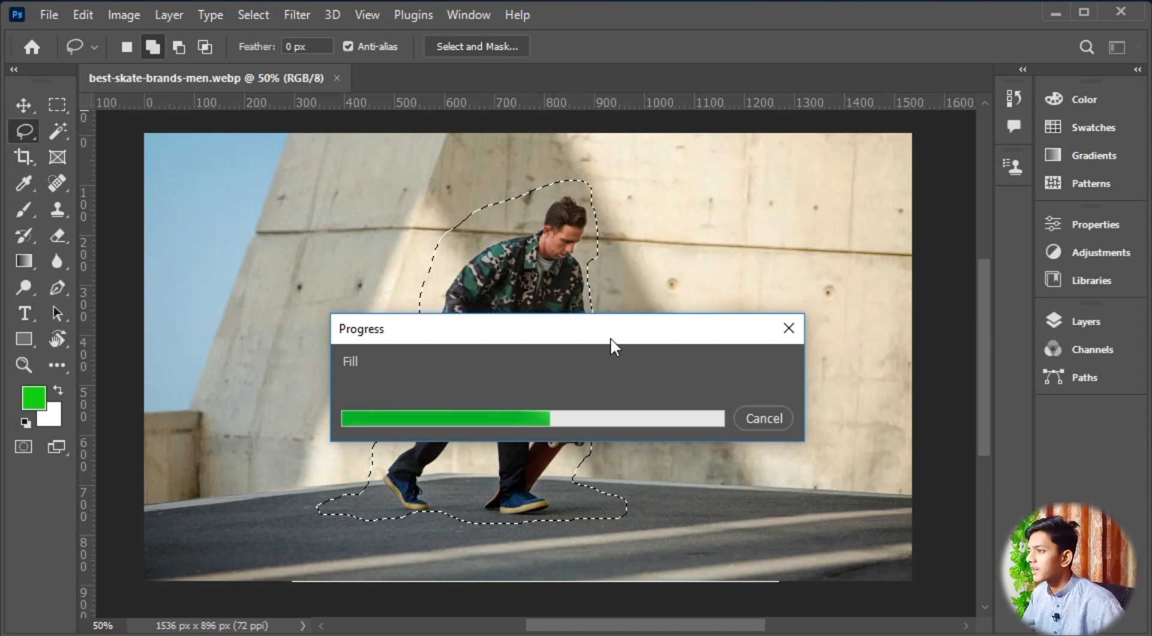
# Undo the Content-Aware fill that removed the skateboarder and clear the selection
pyautogui.hotkey('ctrl', '-')
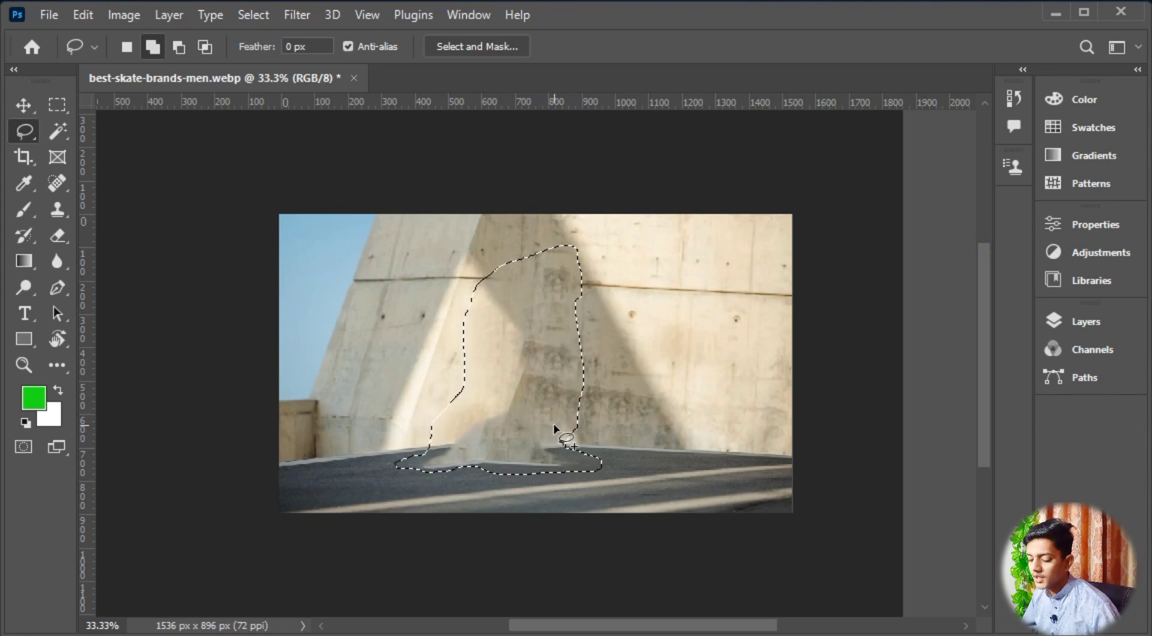
pyautogui.hotkey('ctrl', 'z')
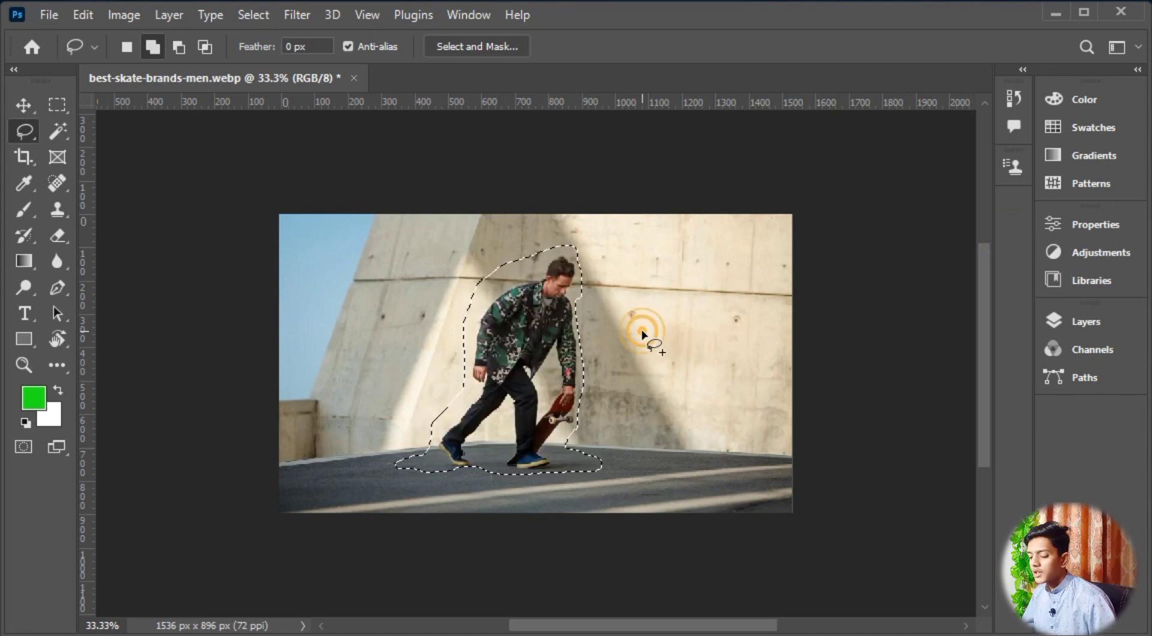
pyautogui.hotkey('ctrl', 'd')
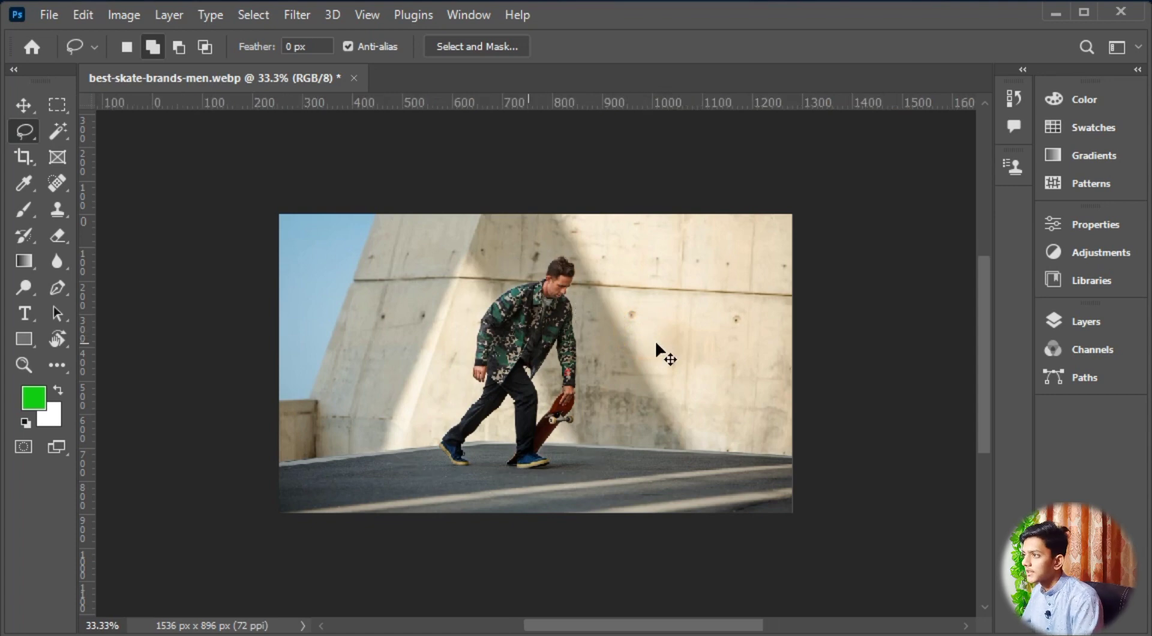
# Draw a new Lasso selection around the skateboarder, his skateboard and both shoes, with 0 px feather
pyautogui.hotkey('ctrl', '+')
pyautogui.hotkey('ctrl', '+')
pyautogui.moveTo(645, 282); pyautogui.dragTo(645, 298)
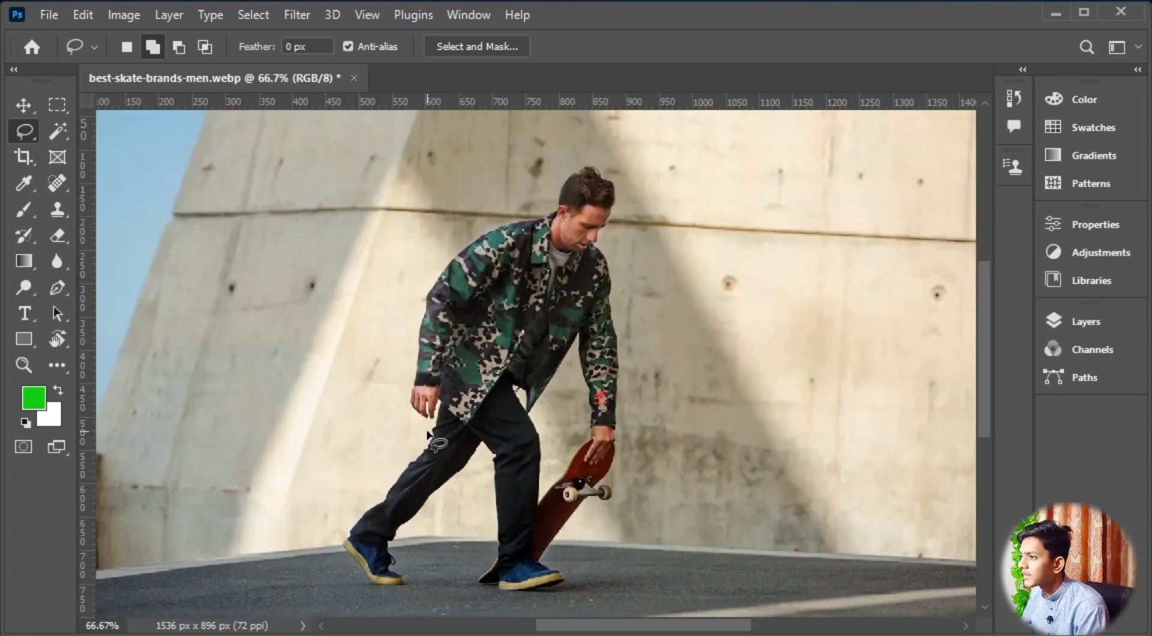
pyautogui.moveTo(429, 429)
pyautogui.mouseDown()
pyautogui.moveTo(407, 412)
pyautogui.moveTo(400, 353)
pyautogui.moveTo(441, 252)
pyautogui.moveTo(537, 200)
pyautogui.moveTo(577, 160)
pyautogui.moveTo(604, 156)
pyautogui.moveTo(626, 174)
pyautogui.moveTo(626, 215)
pyautogui.mouseUp()
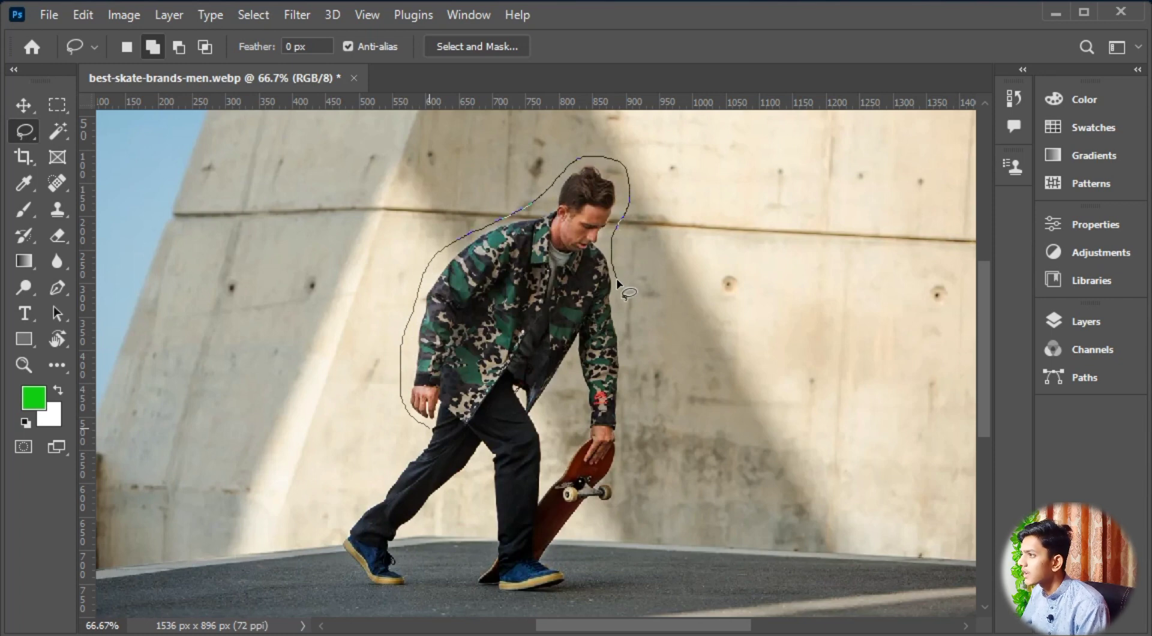
pyautogui.moveTo(626, 327)
pyautogui.mouseDown()
pyautogui.moveTo(631, 461)
pyautogui.moveTo(609, 529)
pyautogui.moveTo(569, 564)
pyautogui.moveTo(663, 569)
pyautogui.moveTo(681, 586)
pyautogui.moveTo(544, 604)
pyautogui.moveTo(421, 584)
pyautogui.moveTo(355, 600)
pyautogui.moveTo(320, 559)
pyautogui.moveTo(313, 528)
pyautogui.moveTo(403, 418)
pyautogui.moveTo(427, 427)
pyautogui.mouseUp()
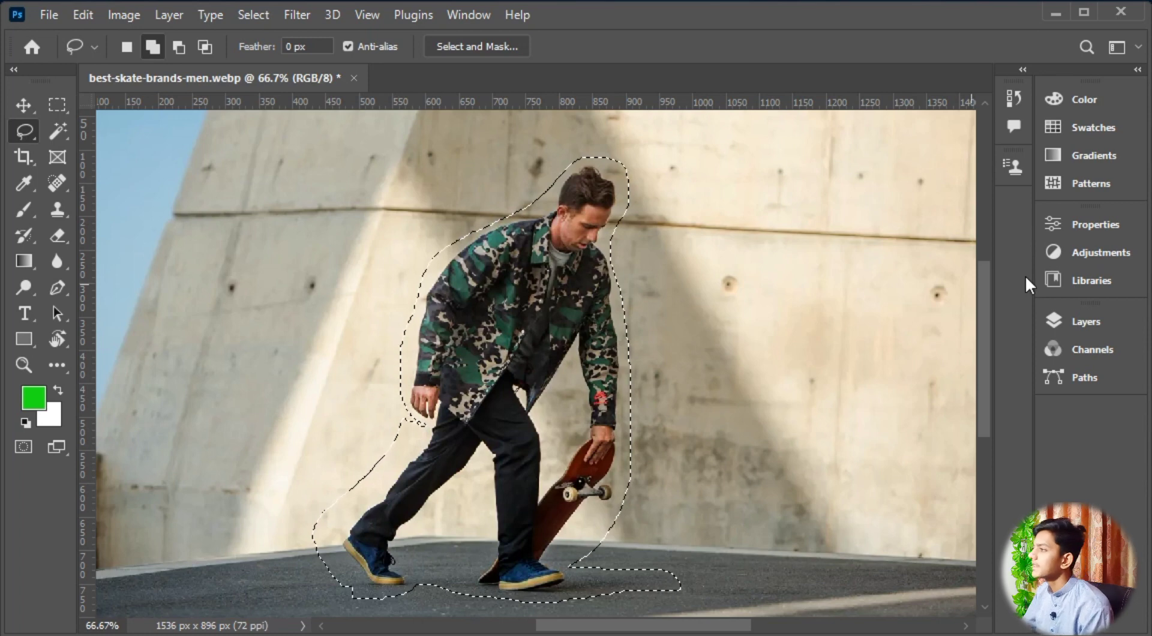
# Add a new empty layer above the Background and open the Content-Aware Fill workspace for the selection
pyautogui.click(1088, 319)
pyautogui.click(972, 604)
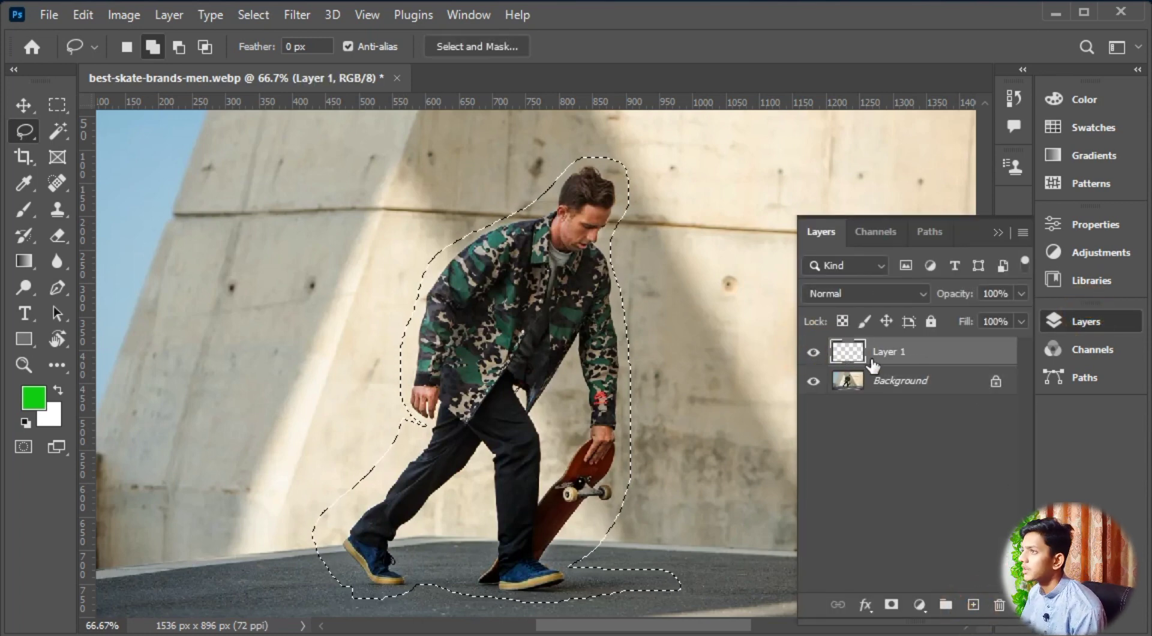
pyautogui.click(83, 15)
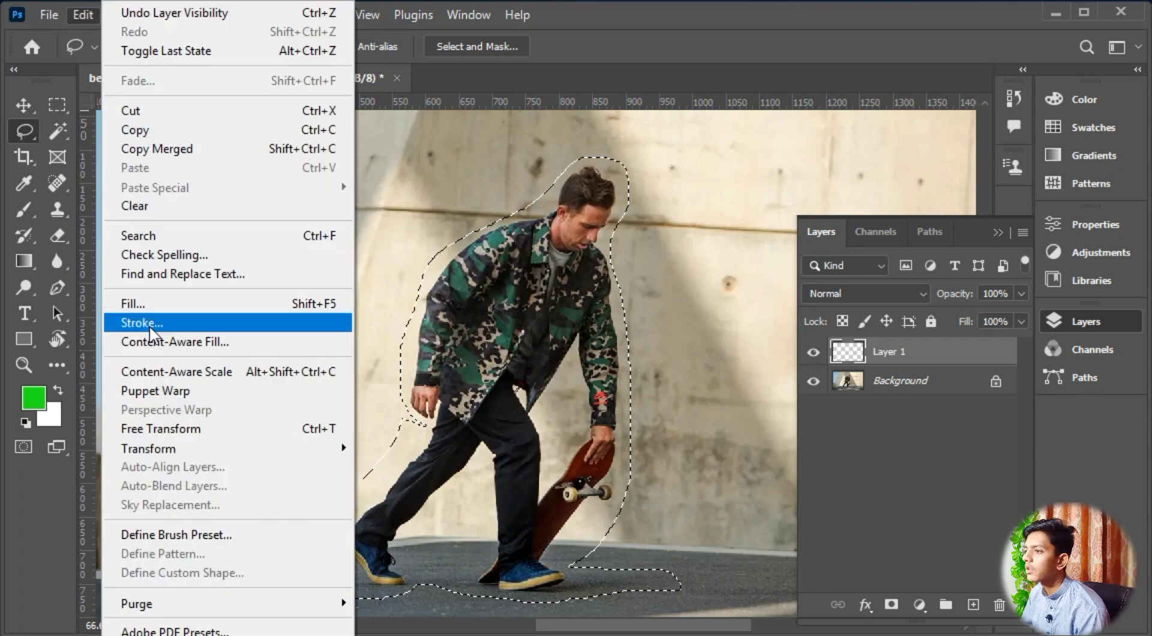
pyautogui.click(158, 342)
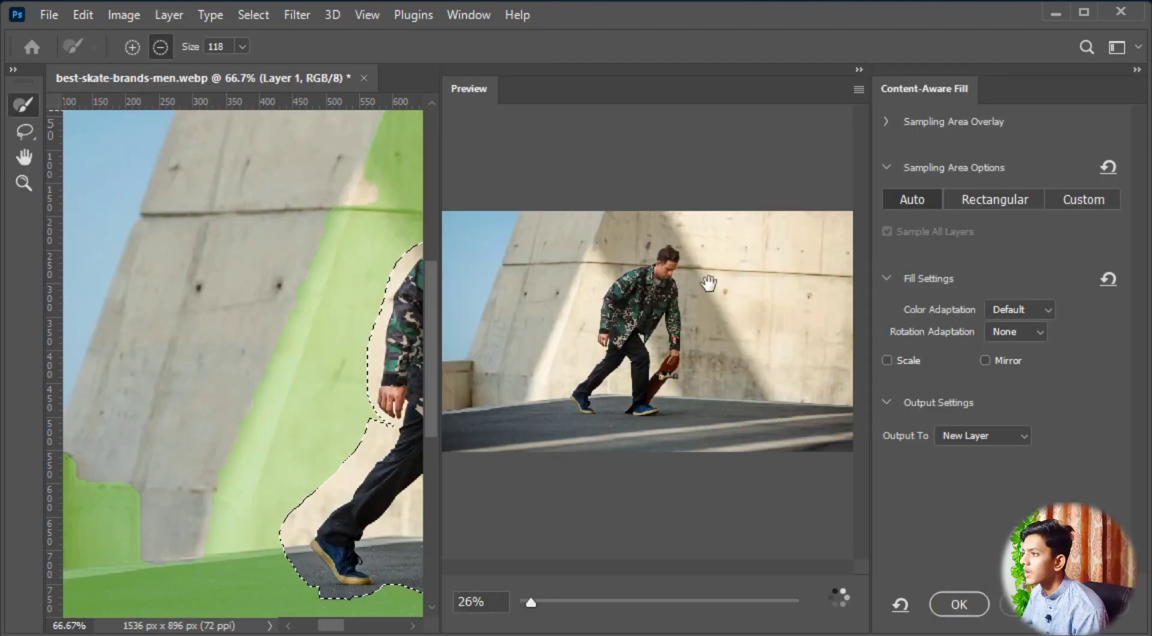
pyautogui.moveTo(360, 334); pyautogui.dragTo(154, 293)
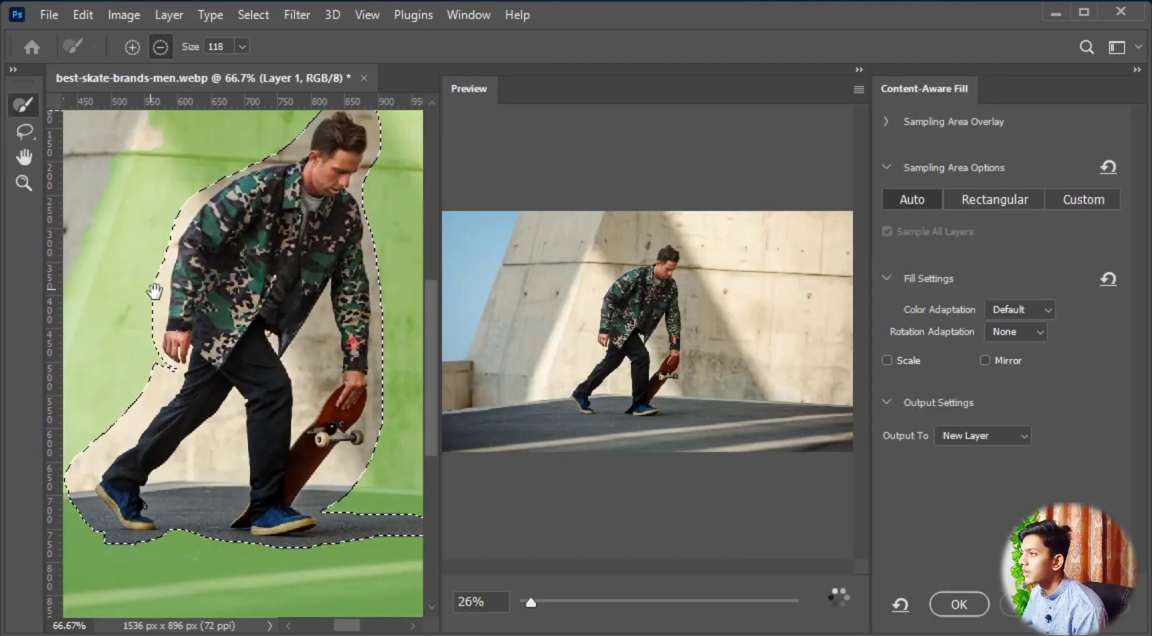
pyautogui.moveTo(304, 313); pyautogui.dragTo(257, 303)
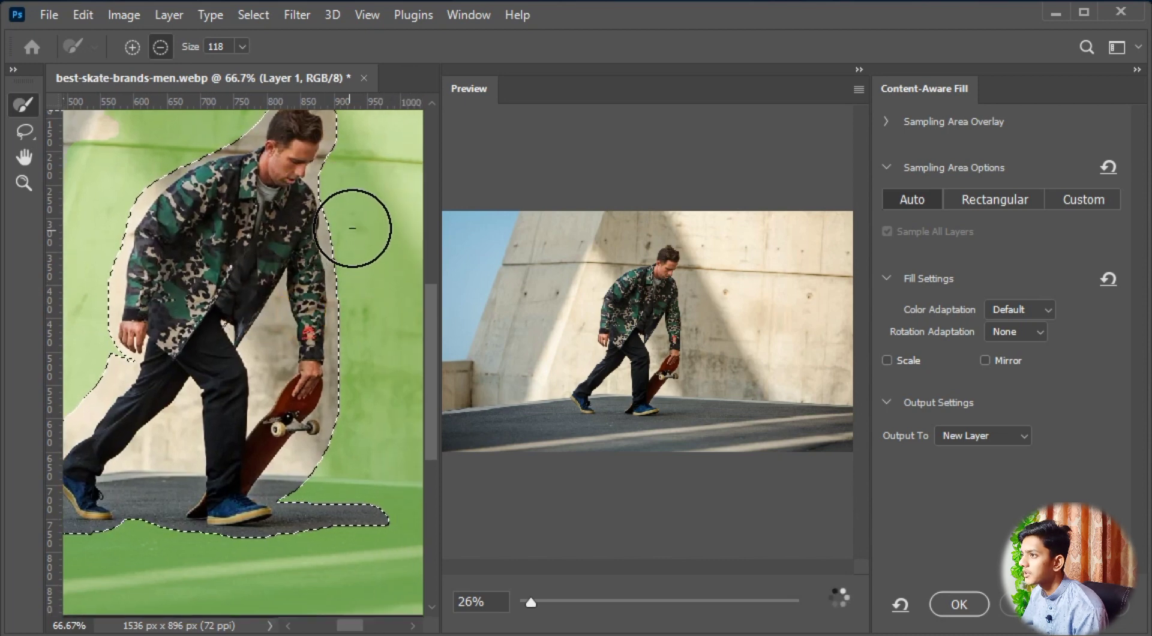
# Refine the fill selection with the Lasso on the asphalt beside the front shoe, and apply the fill to a new layer
pyautogui.scroll(3, 642, 342)
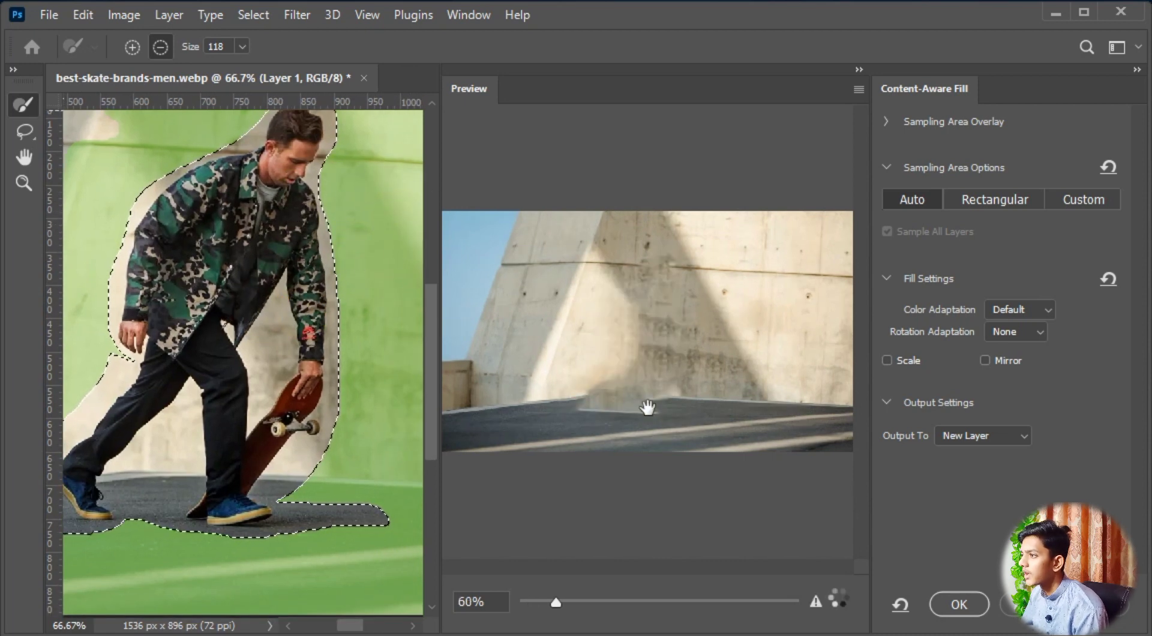
pyautogui.scroll(-3, 635, 396)
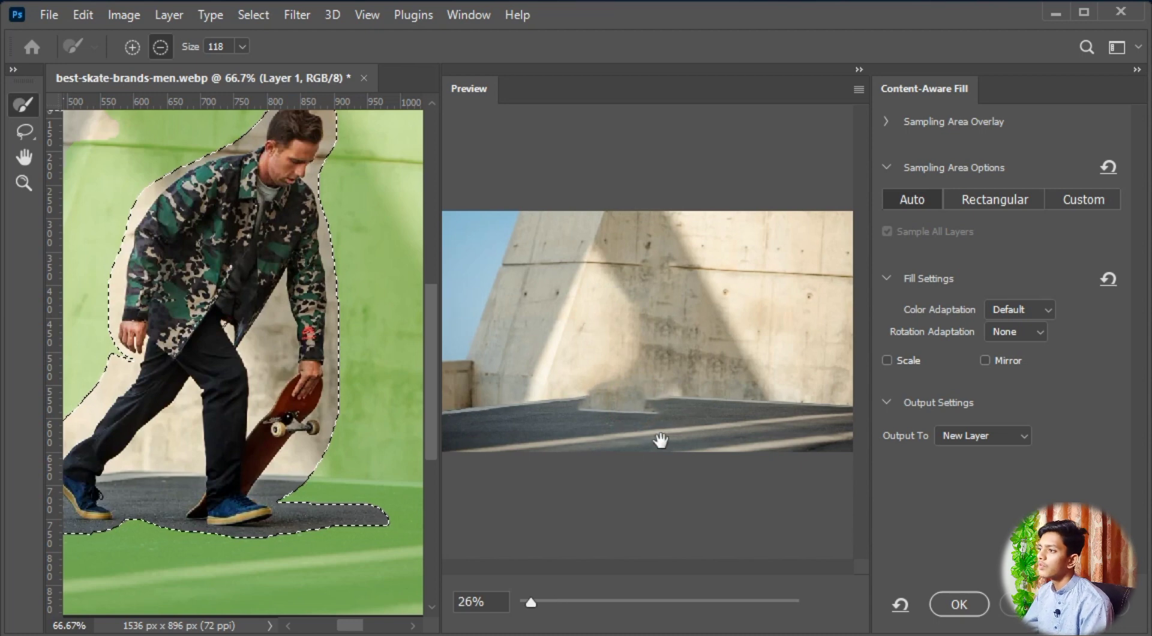
pyautogui.moveTo(200, 352); pyautogui.dragTo(278, 303)
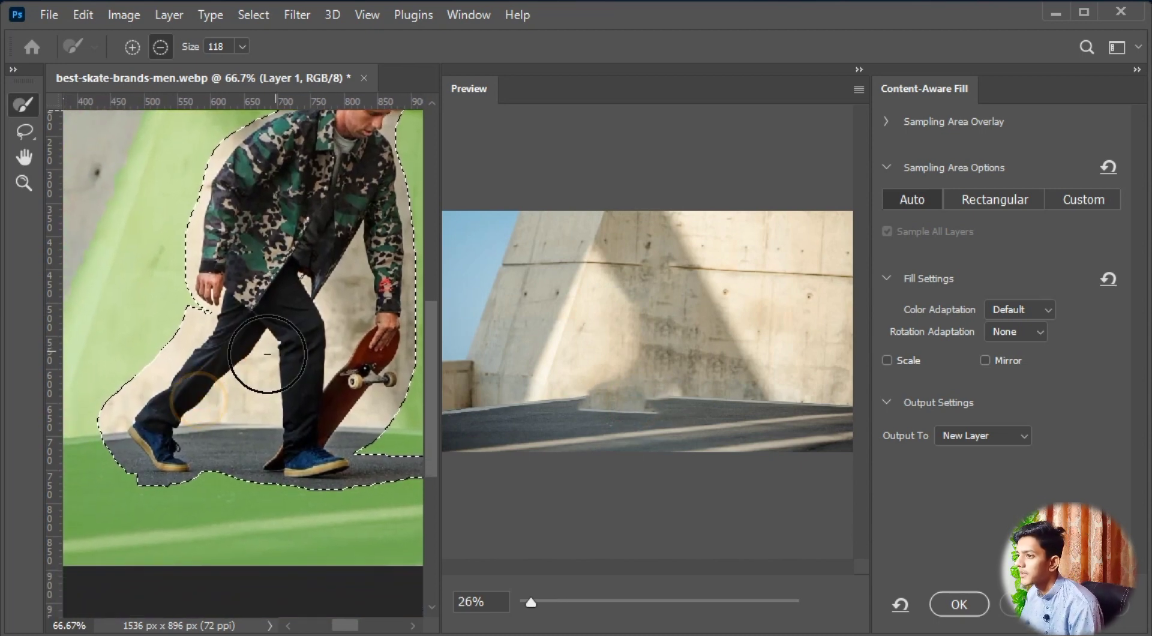
pyautogui.moveTo(261, 356)
pyautogui.mouseDown()
pyautogui.moveTo(235, 453)
pyautogui.moveTo(221, 383)
pyautogui.mouseUp()
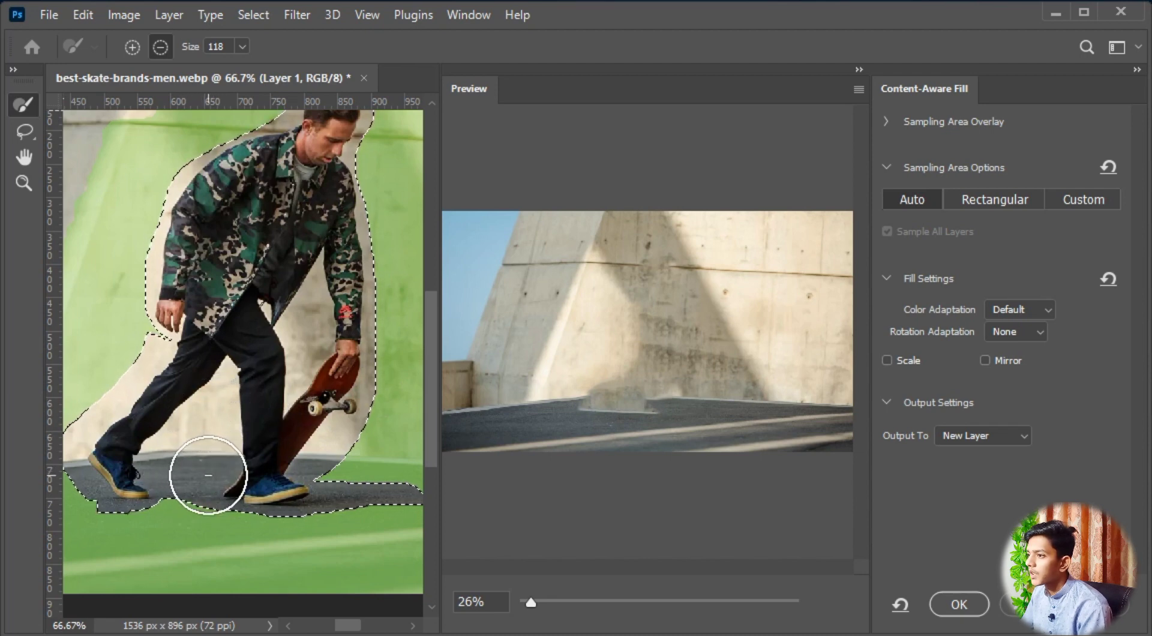
pyautogui.click(132, 47)
pyautogui.click(25, 132)
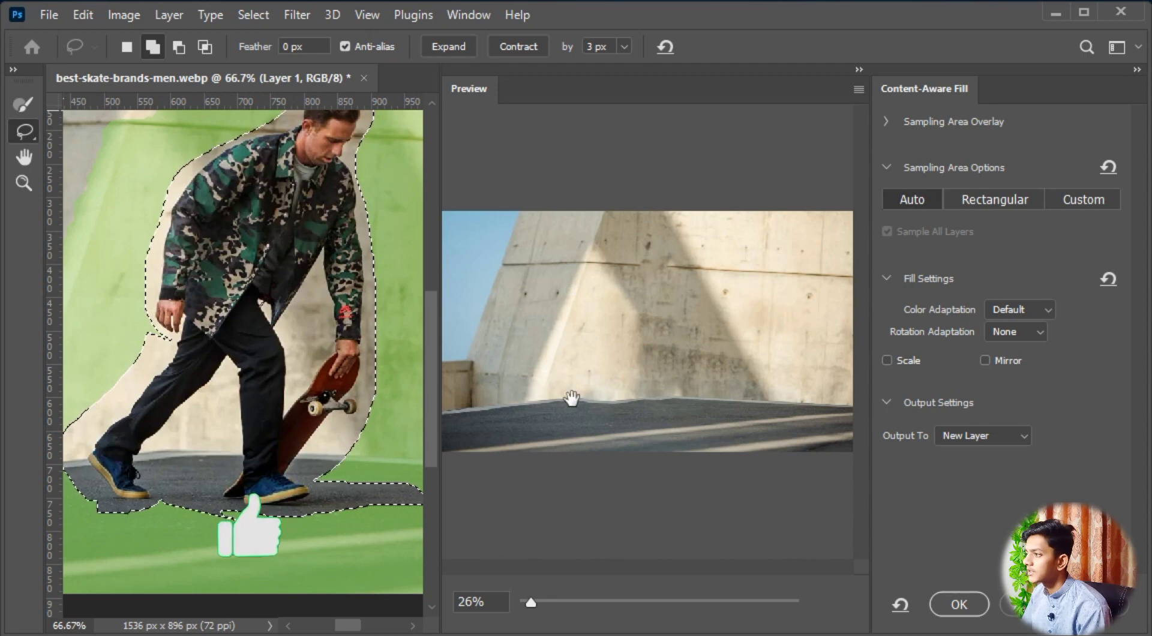
pyautogui.click(1029, 604)
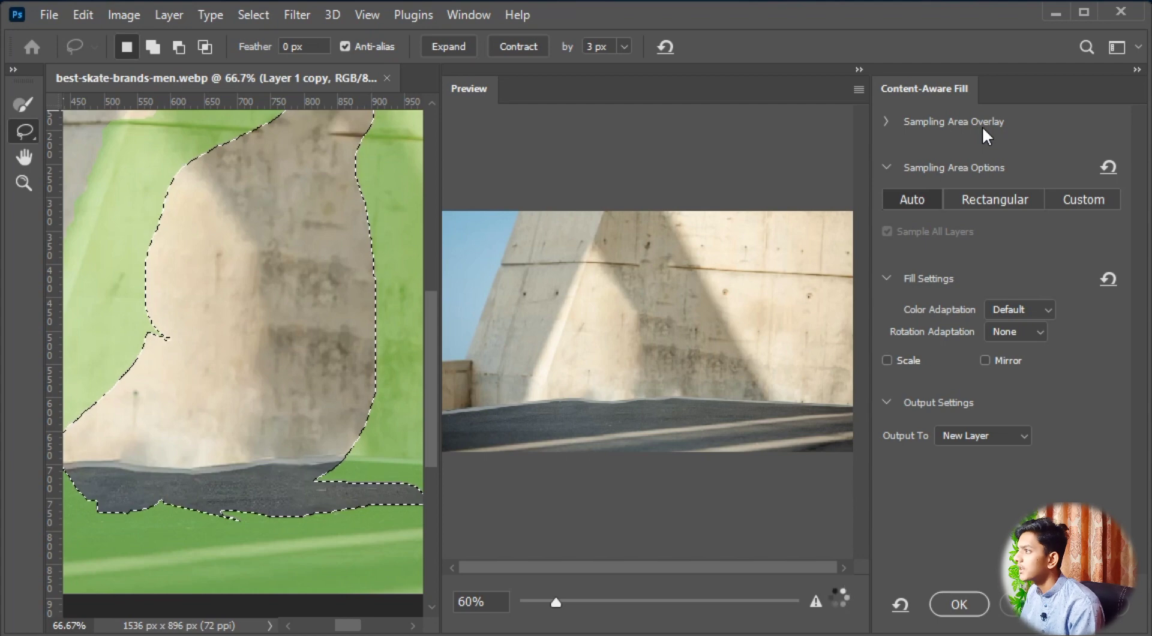
# Commit the Content-Aware Fill with Auto sampling, Default Color Adaptation, no Rotation Adaptation, and output to a new layer
pyautogui.click(911, 196)
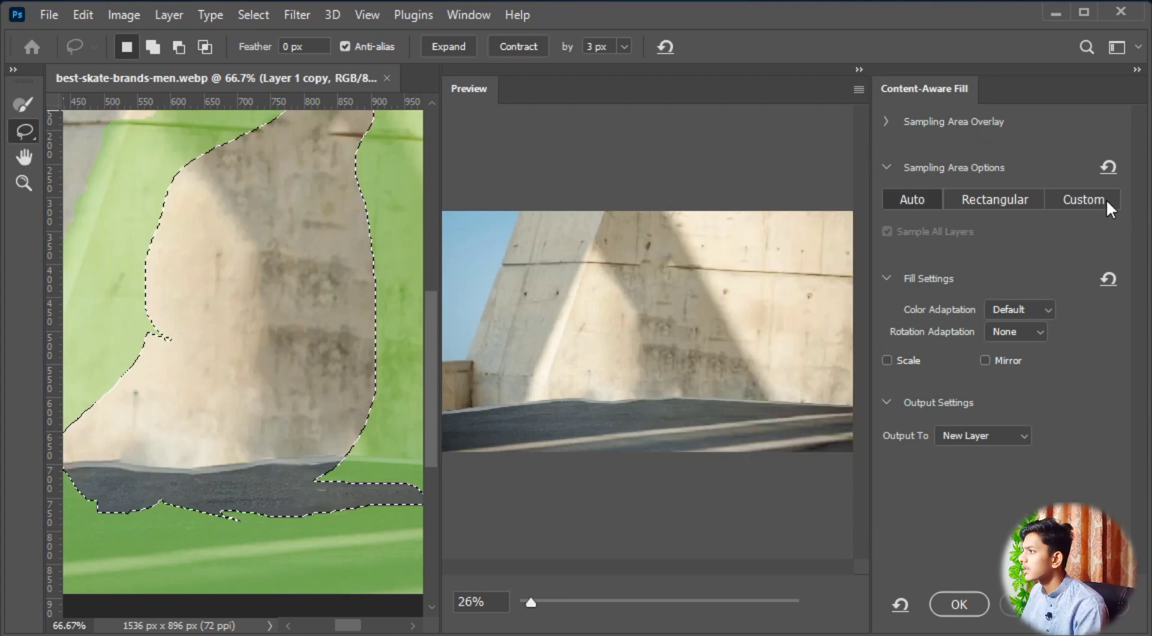
pyautogui.click(1024, 329)
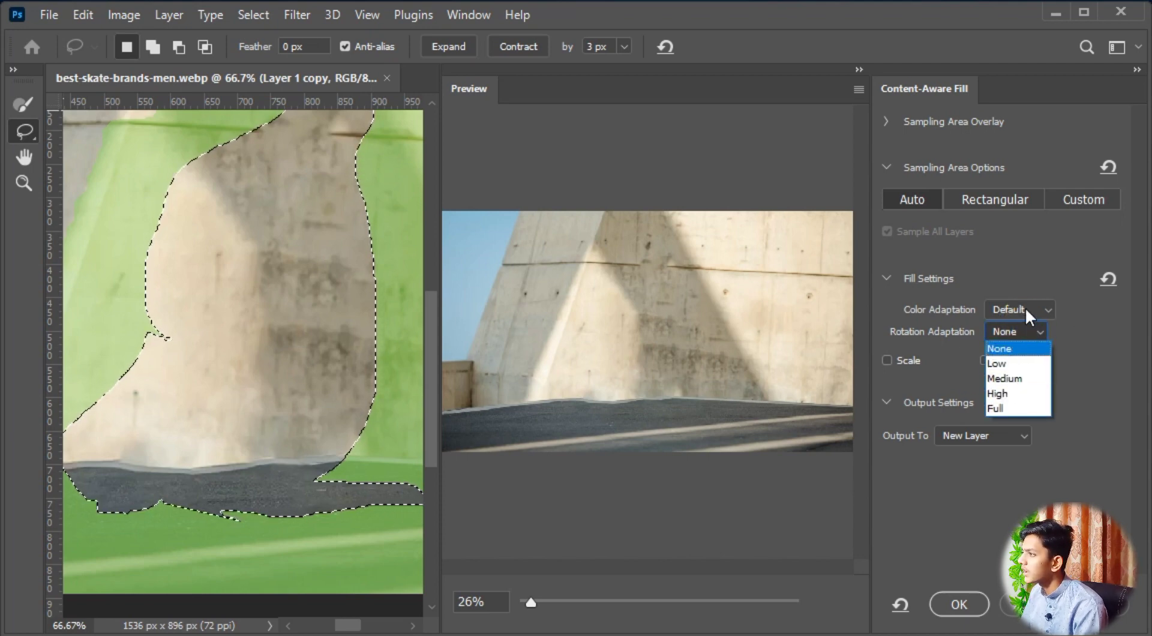
pyautogui.click(1022, 312)
pyautogui.click(1024, 312)
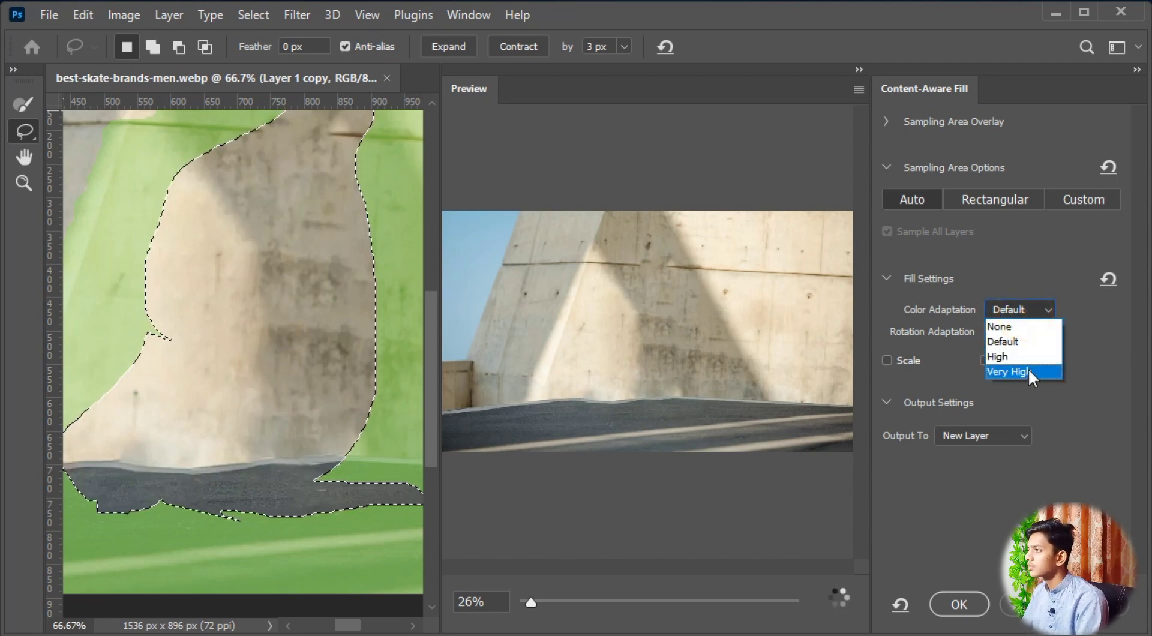
pyautogui.click(1054, 382)
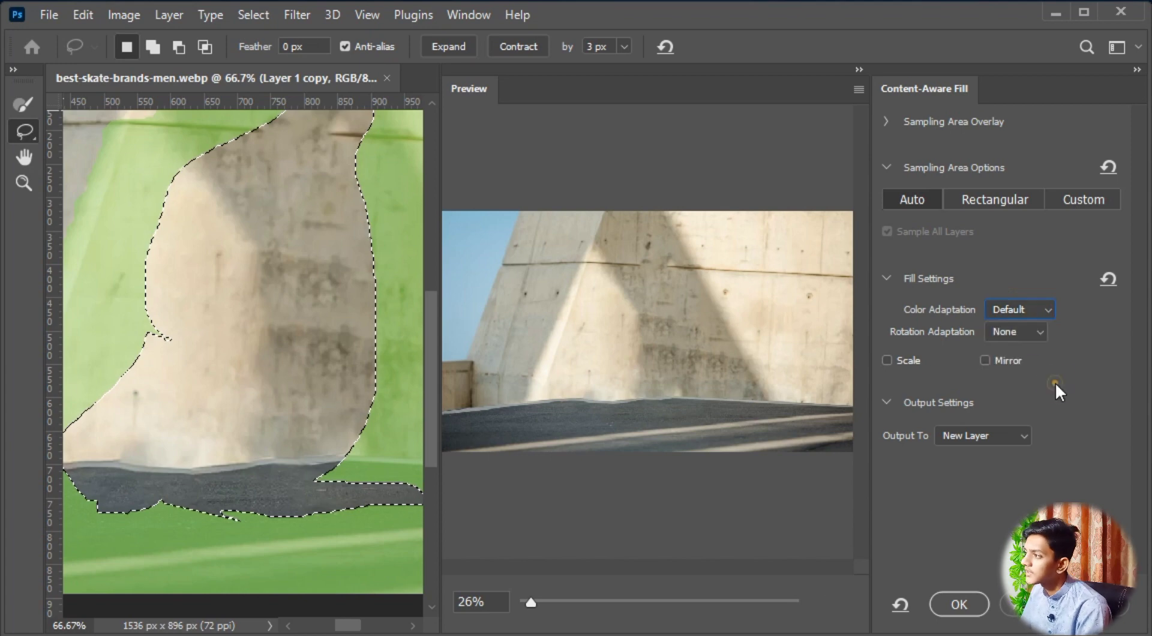
pyautogui.click(1009, 444)
pyautogui.click(984, 467)
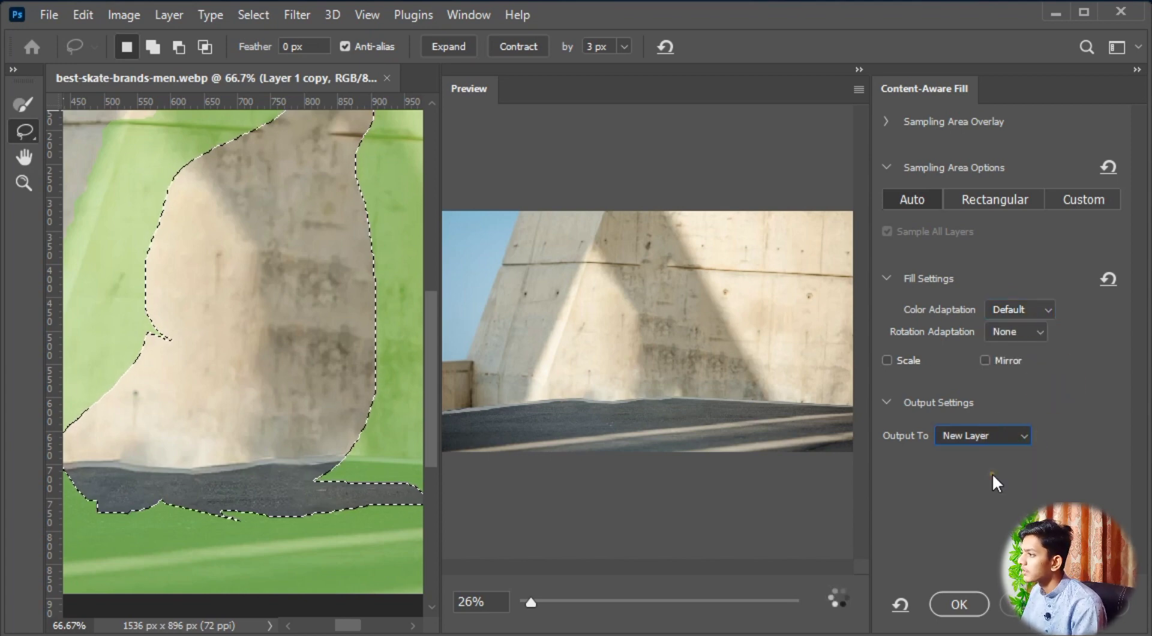
pyautogui.scroll(3, 772, 511)
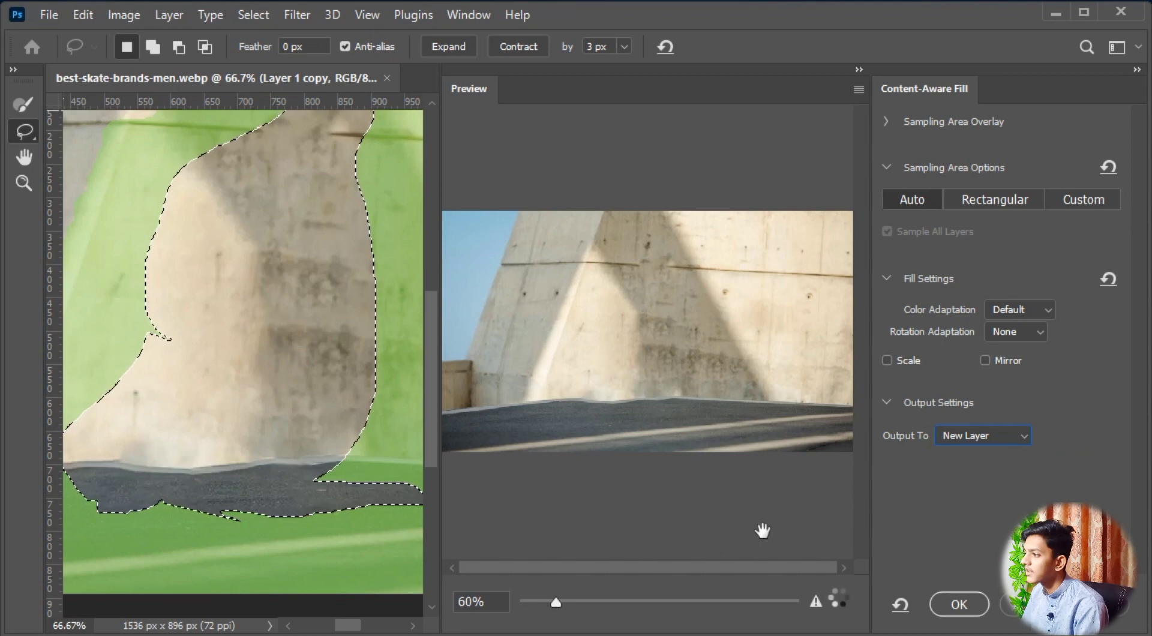
pyautogui.click(959, 604)
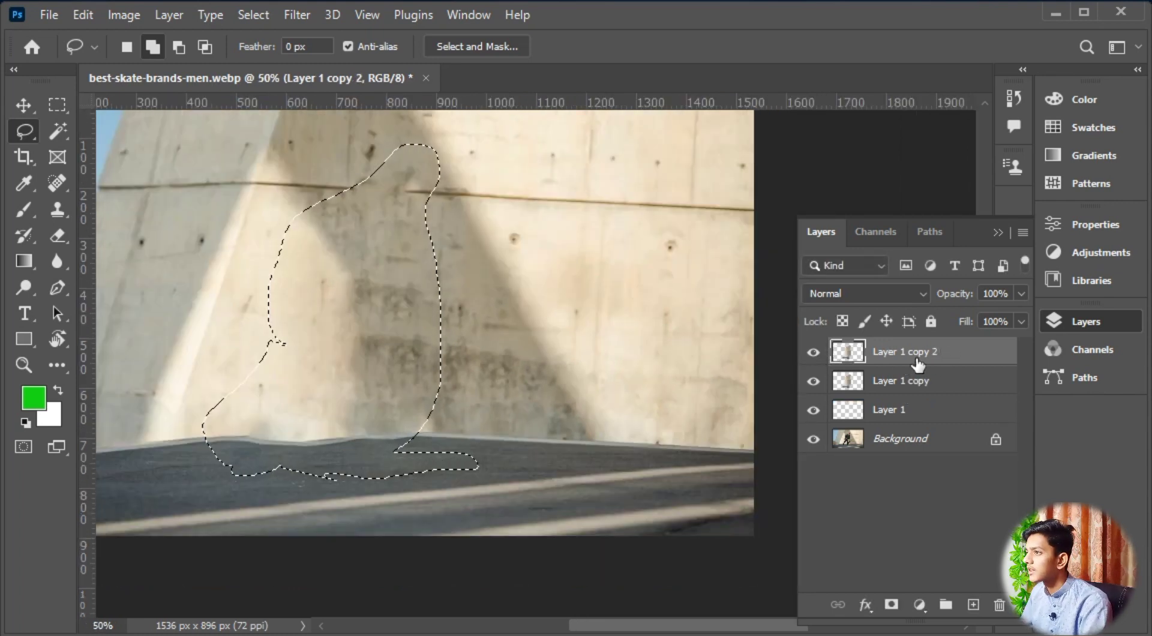
# Toggle the visibility of Layer 1 copy and Layer 1 copy 2 to compare the fill with the original photo
pyautogui.click(813, 381)
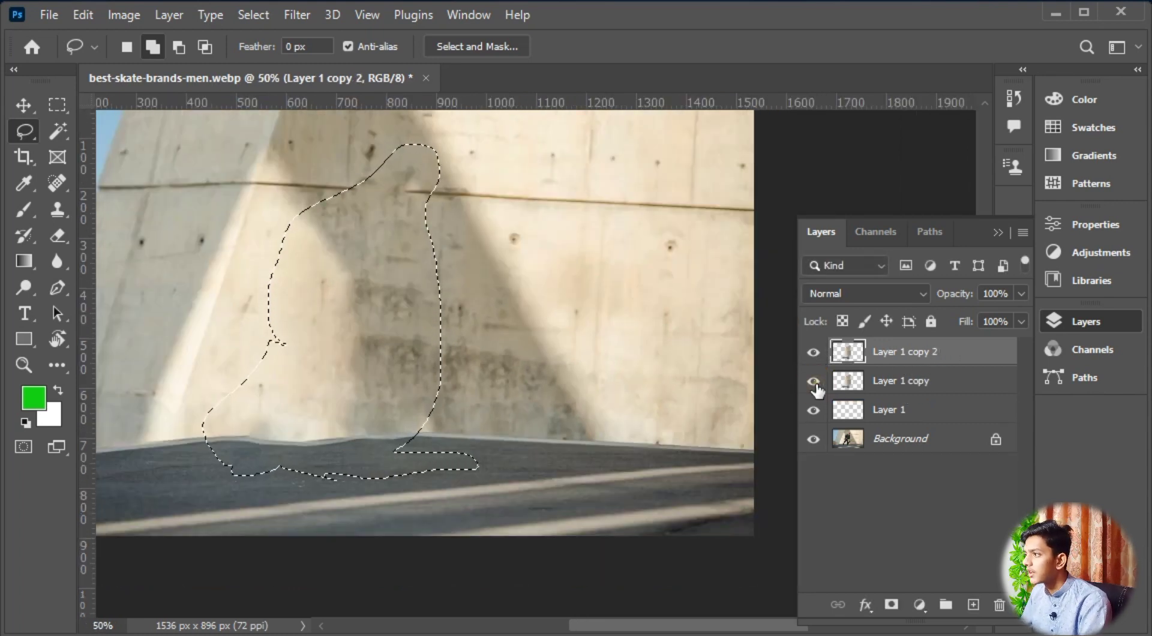
pyautogui.click(813, 352)
pyautogui.click(812, 352)
pyautogui.click(812, 352)
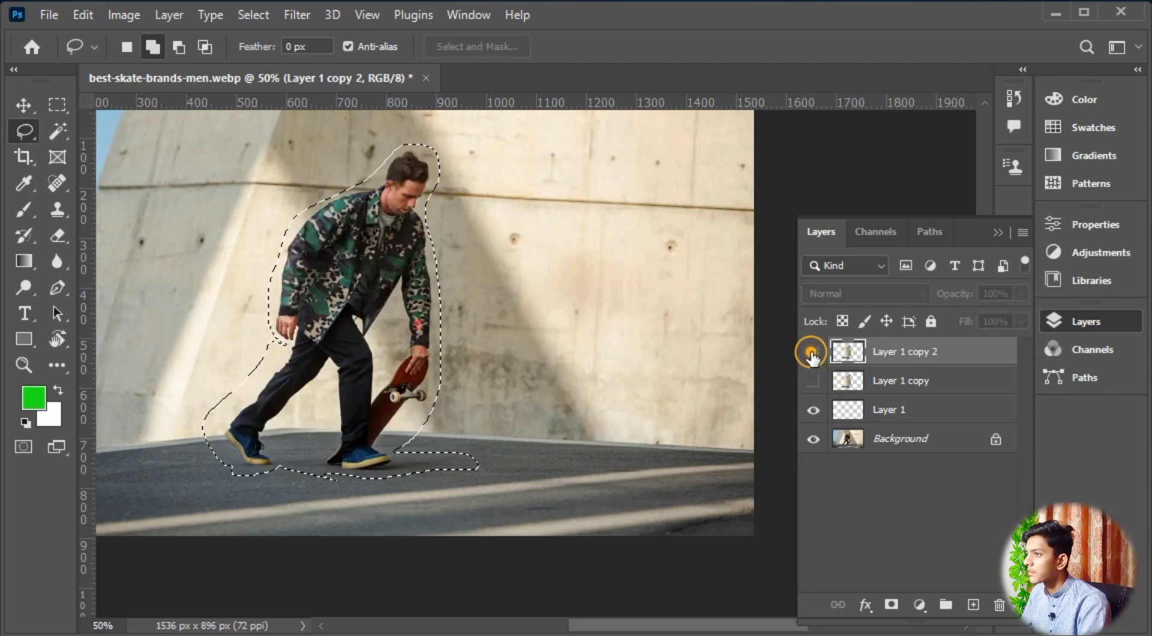
pyautogui.click(812, 353)
pyautogui.click(813, 353)
pyautogui.click(812, 353)
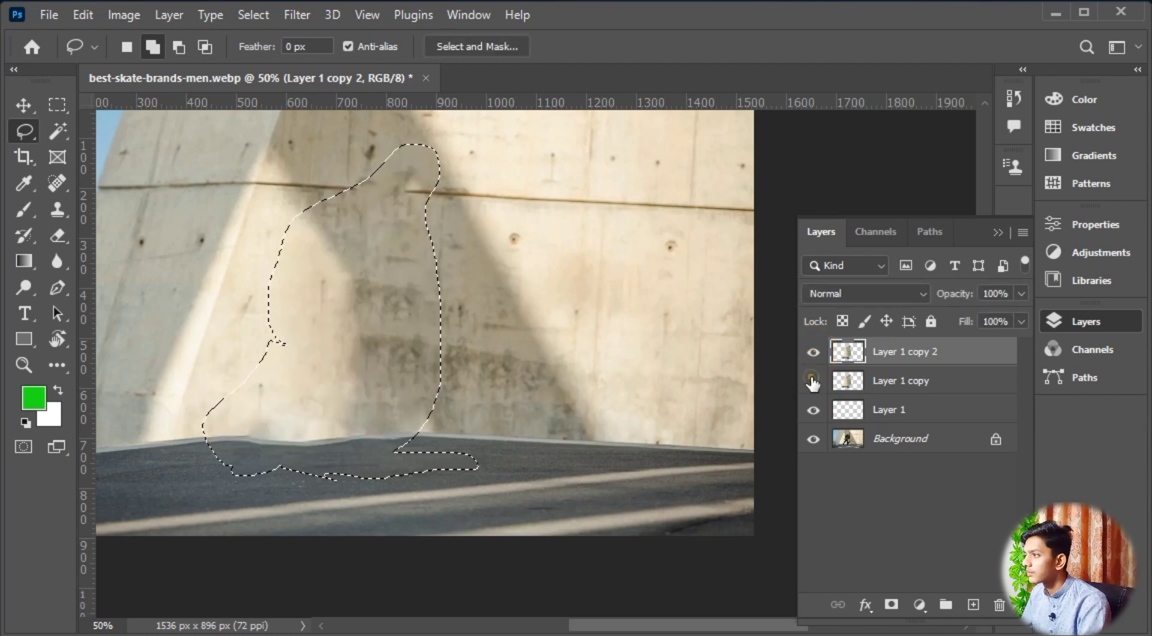
# Delete Layer 1 copy and the empty Layer 1, and clear the selection
pyautogui.moveTo(947, 382); pyautogui.dragTo(999, 605)
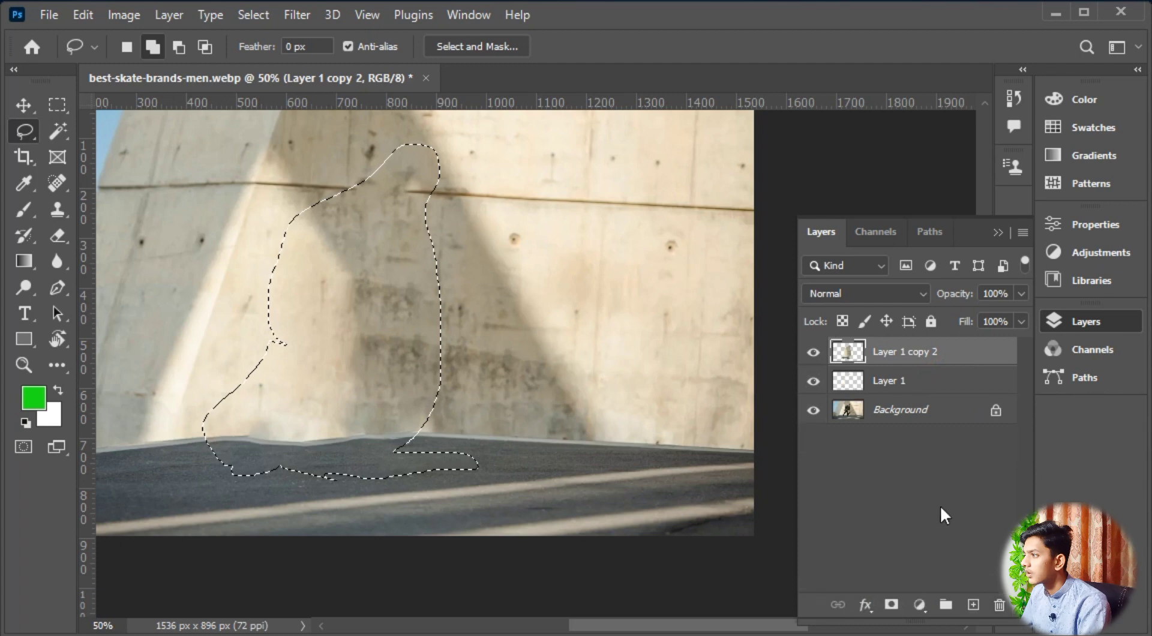
pyautogui.moveTo(882, 381); pyautogui.dragTo(998, 604)
pyautogui.hotkey('ctrl', '-')
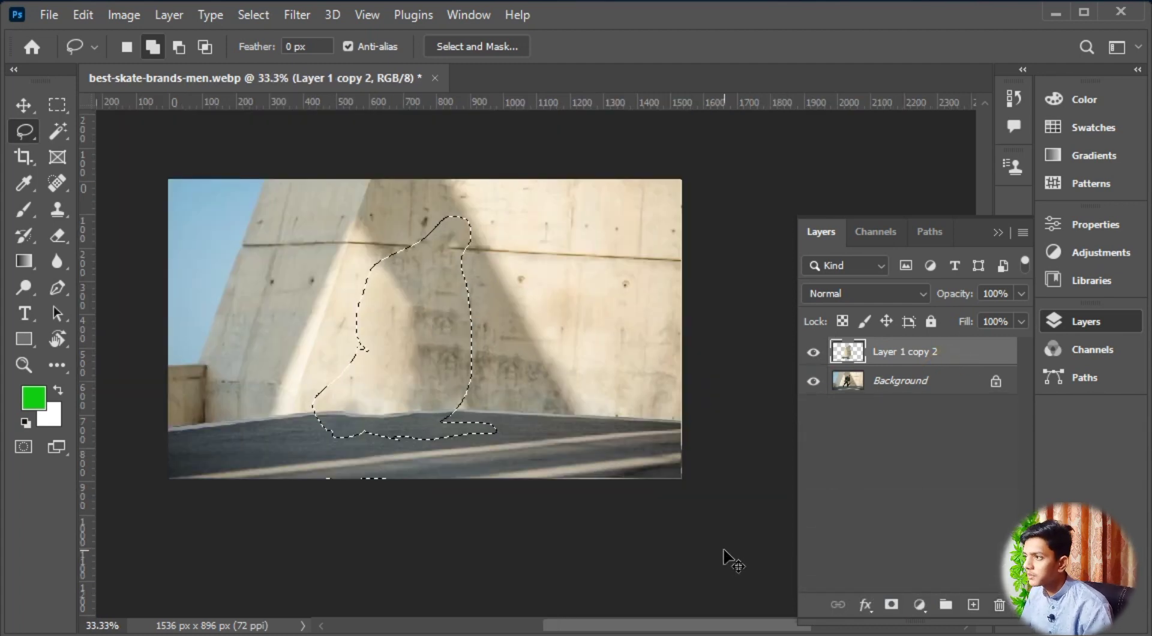
pyautogui.hotkey('ctrl', 'd')
pyautogui.moveTo(531, 423)
pyautogui.mouseDown()
pyautogui.moveTo(529, 443)
pyautogui.moveTo(514, 421)
pyautogui.mouseUp()
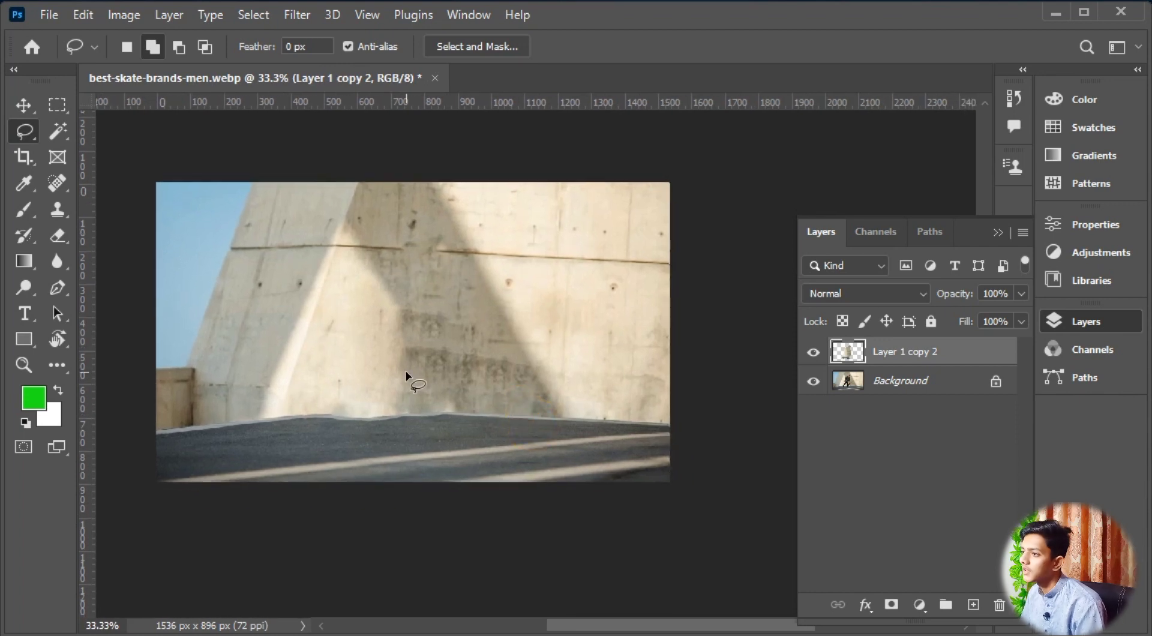
# Compare the photo with and without the fill on Layer 1 copy 2, and leave that layer hidden
pyautogui.click(813, 352)
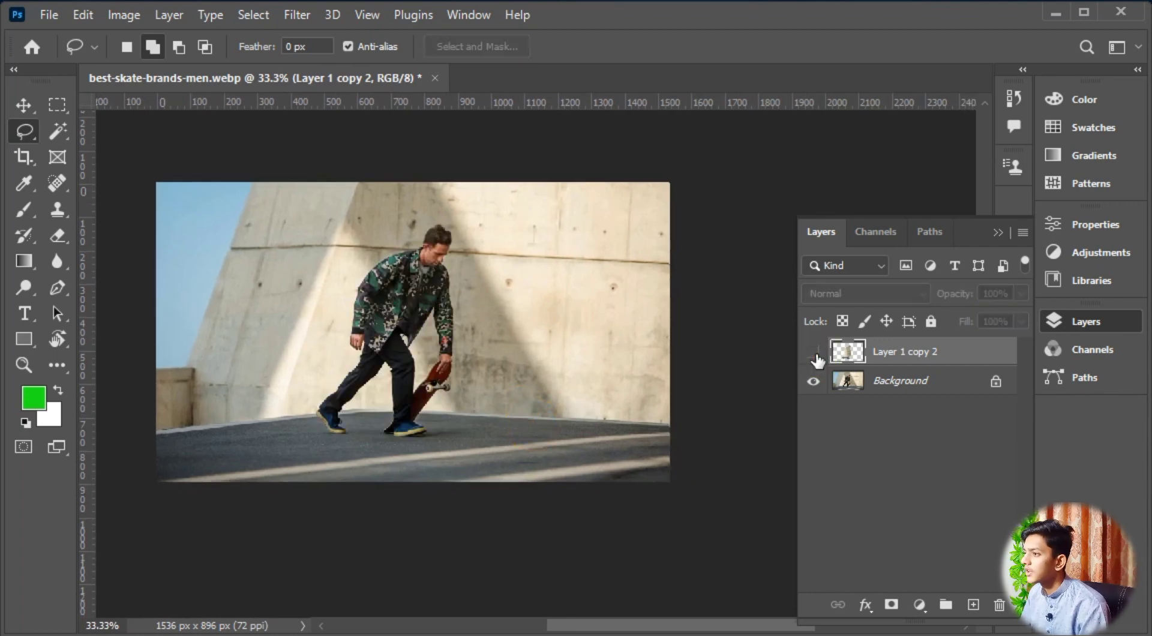
pyautogui.click(813, 353)
pyautogui.click(814, 354)
pyautogui.click(814, 354)
pyautogui.click(815, 354)
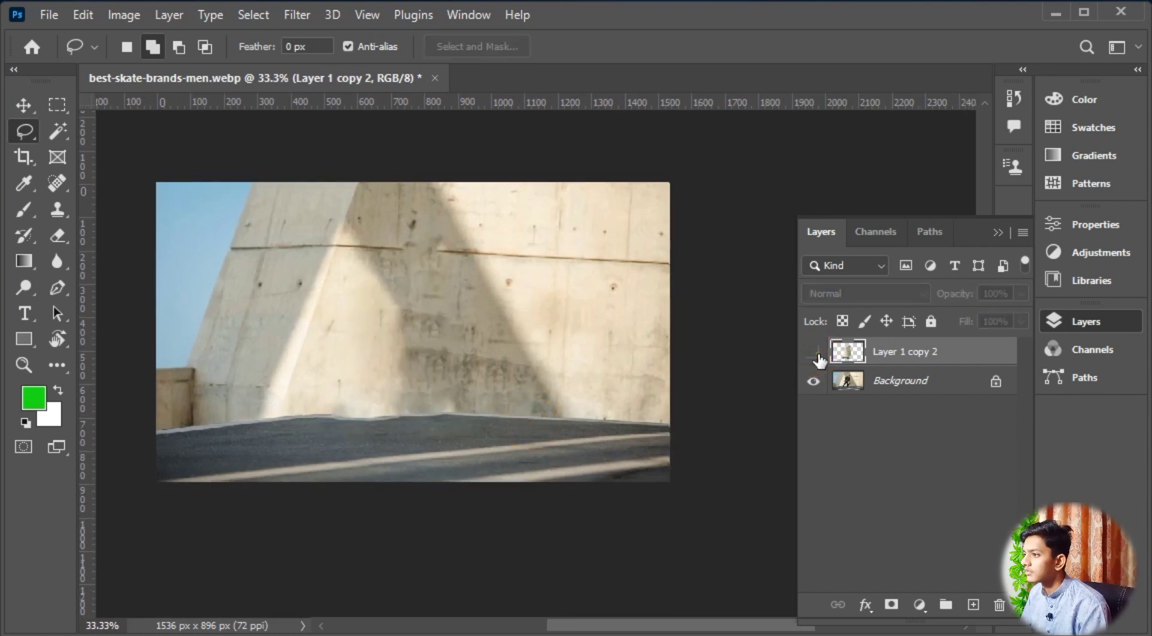
pyautogui.click(815, 354)
pyautogui.click(814, 353)
pyautogui.click(814, 354)
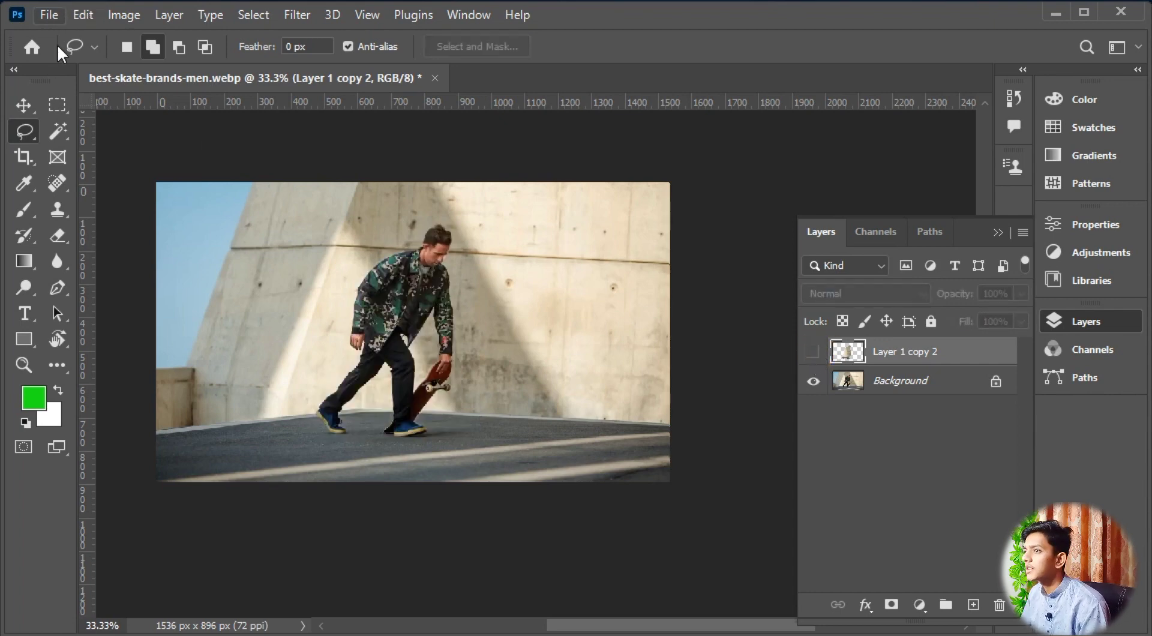
# Switch from the Spot Healing Brush to the Content-Aware Move tool
pyautogui.click(61, 190)
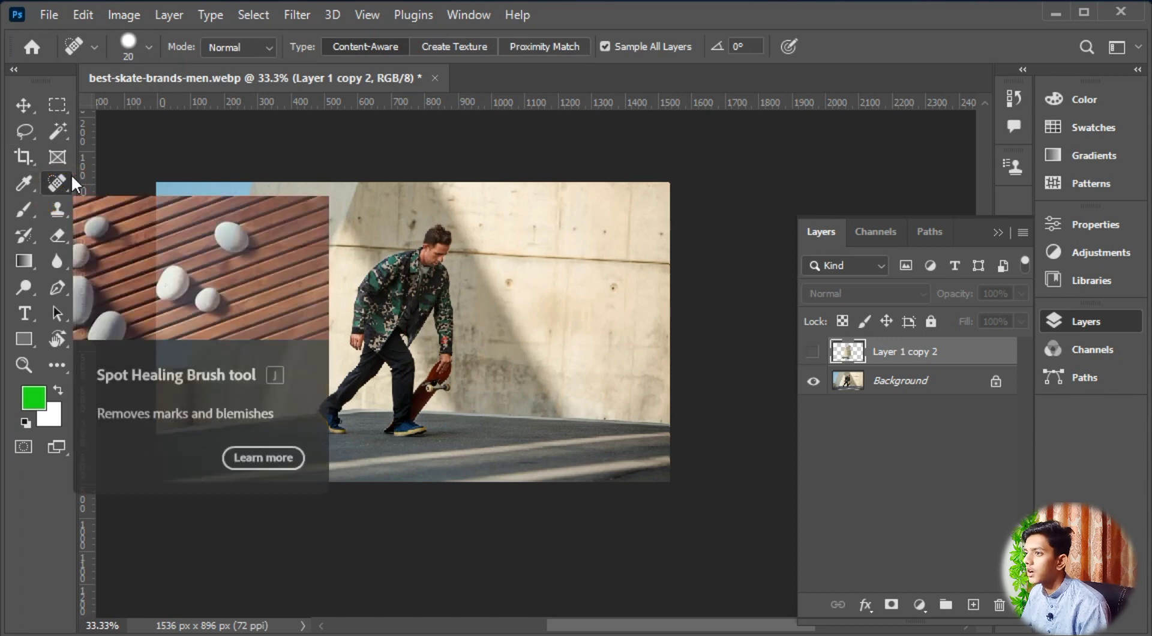
pyautogui.rightClick(69, 178)
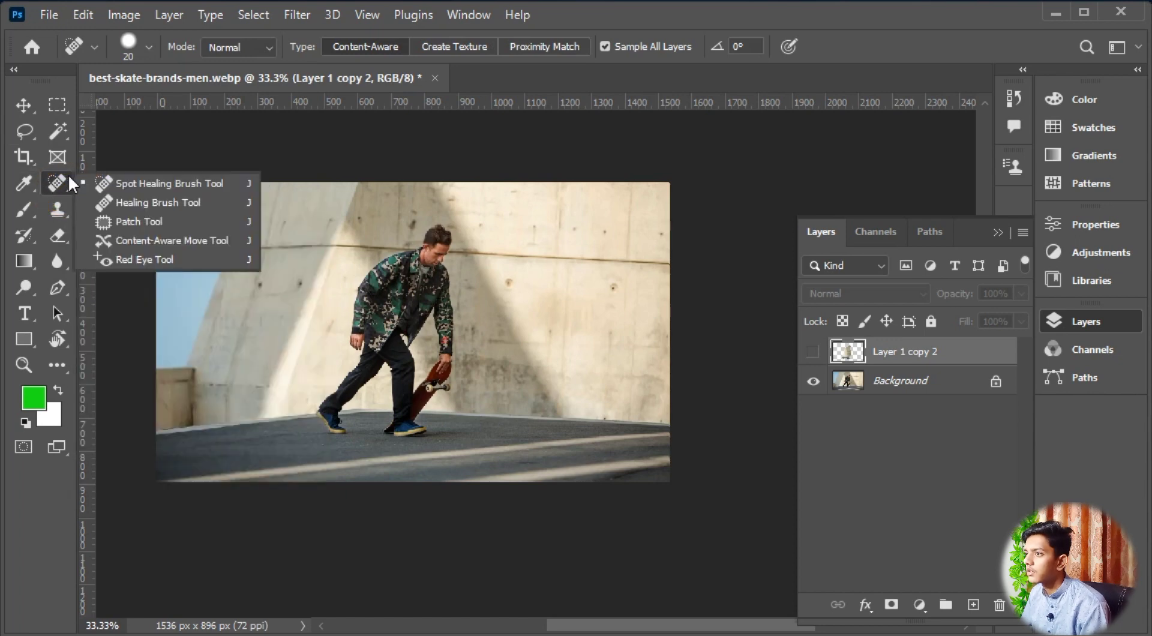
pyautogui.click(148, 240)
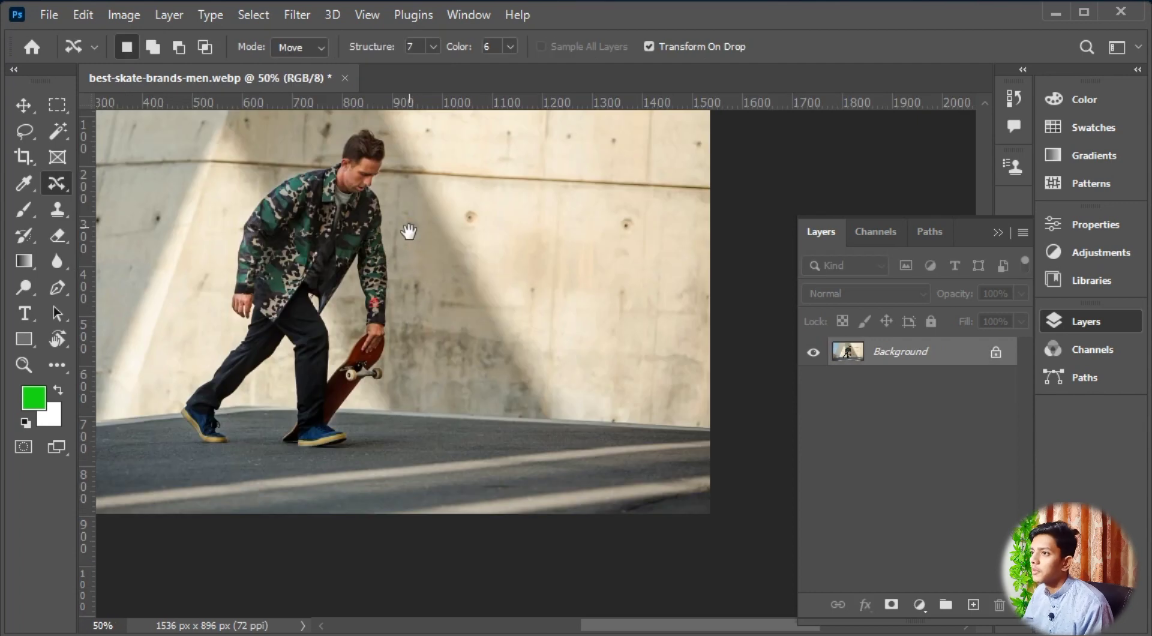
pyautogui.moveTo(409, 232); pyautogui.dragTo(410, 237)
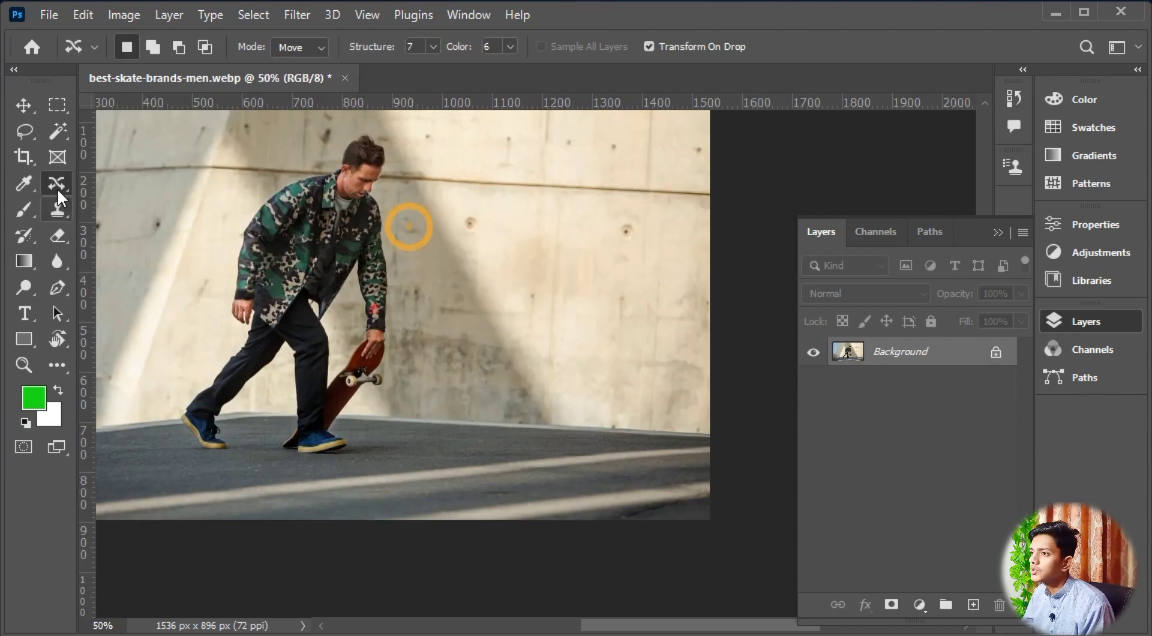
# Add a new empty layer above the Background and enable Sample All Layers for the Content-Aware Move tool
pyautogui.click(972, 606)
pyautogui.moveTo(617, 267); pyautogui.dragTo(626, 286)
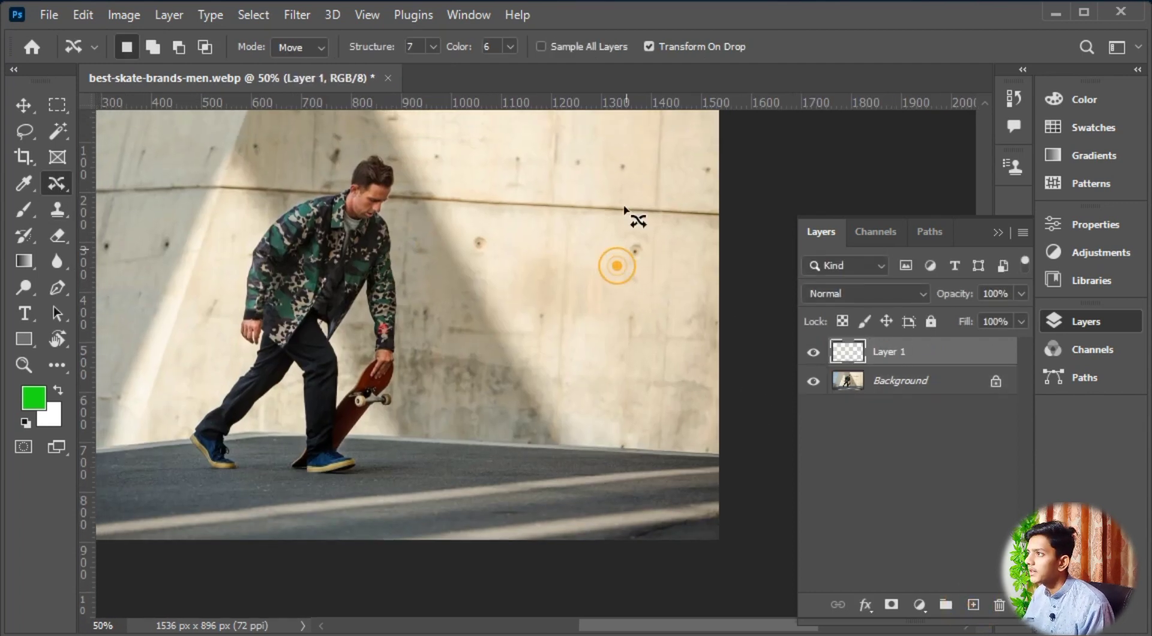
pyautogui.click(541, 47)
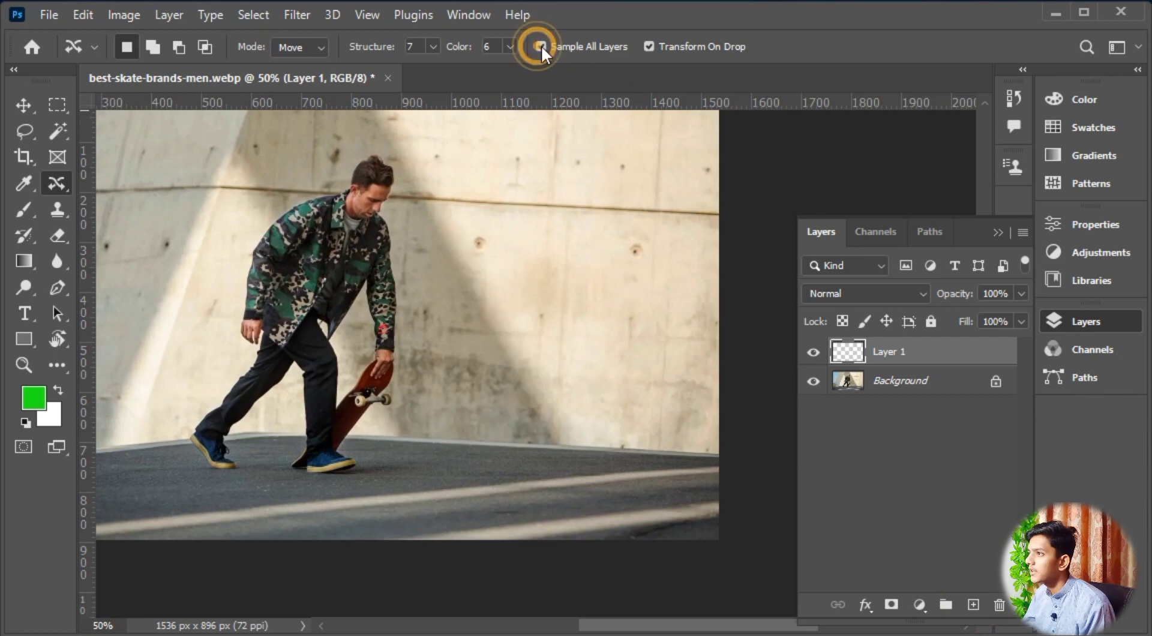
# Outline the skateboarder, including his feet and skateboard, with a loose freehand selection and set Color to 9
pyautogui.moveTo(192, 422); pyautogui.dragTo(224, 389)
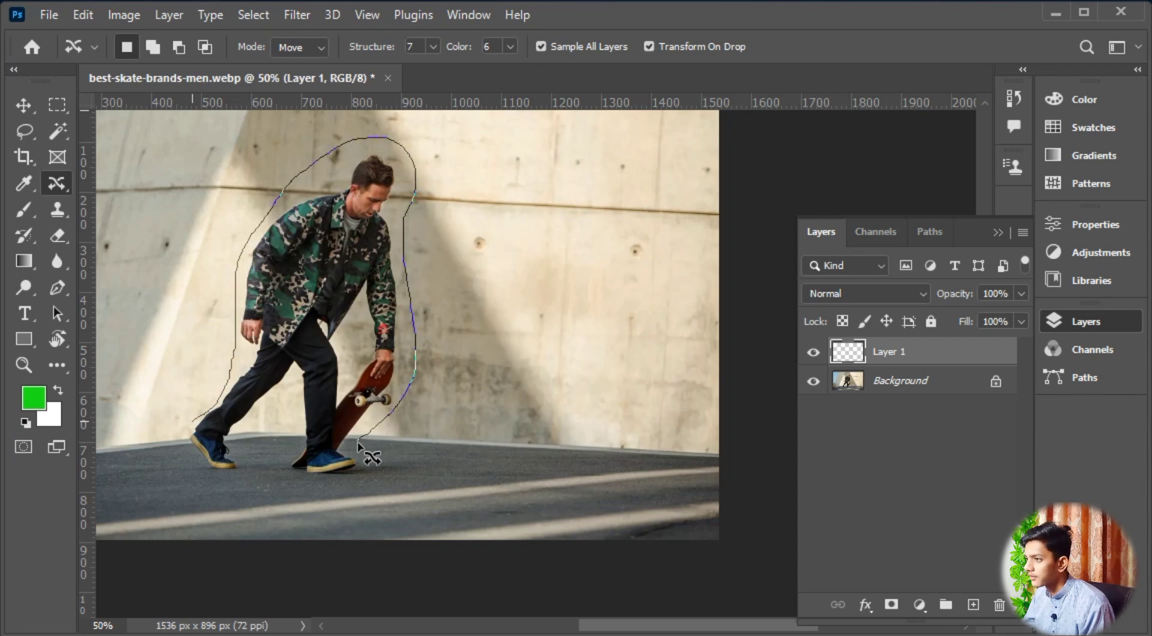
pyautogui.moveTo(358, 443)
pyautogui.mouseDown()
pyautogui.moveTo(405, 449)
pyautogui.moveTo(399, 482)
pyautogui.moveTo(285, 474)
pyautogui.moveTo(265, 459)
pyautogui.moveTo(284, 452)
pyautogui.moveTo(297, 408)
pyautogui.moveTo(266, 430)
pyautogui.moveTo(250, 467)
pyautogui.moveTo(223, 476)
pyautogui.moveTo(193, 419)
pyautogui.mouseUp()
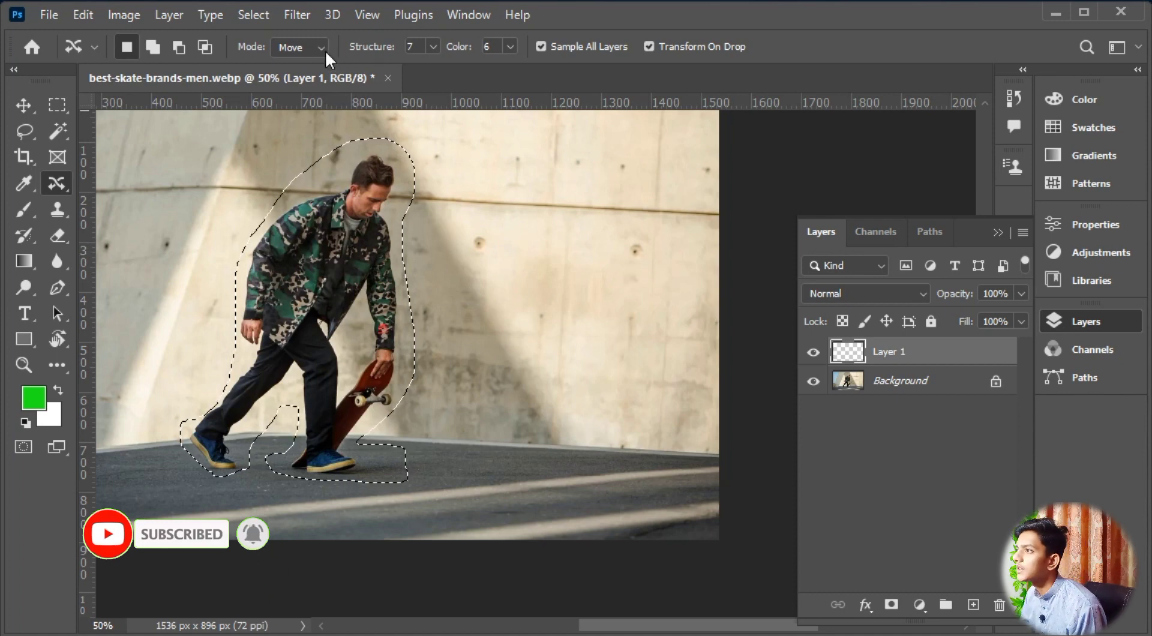
pyautogui.click(510, 46)
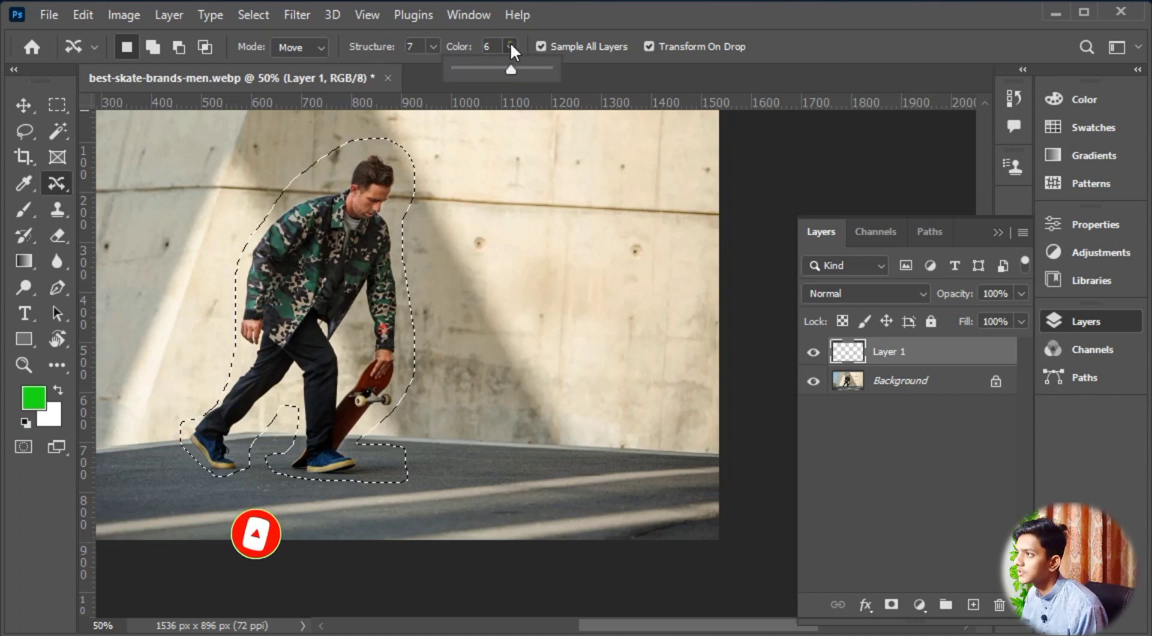
pyautogui.moveTo(511, 68); pyautogui.dragTo(535, 71)
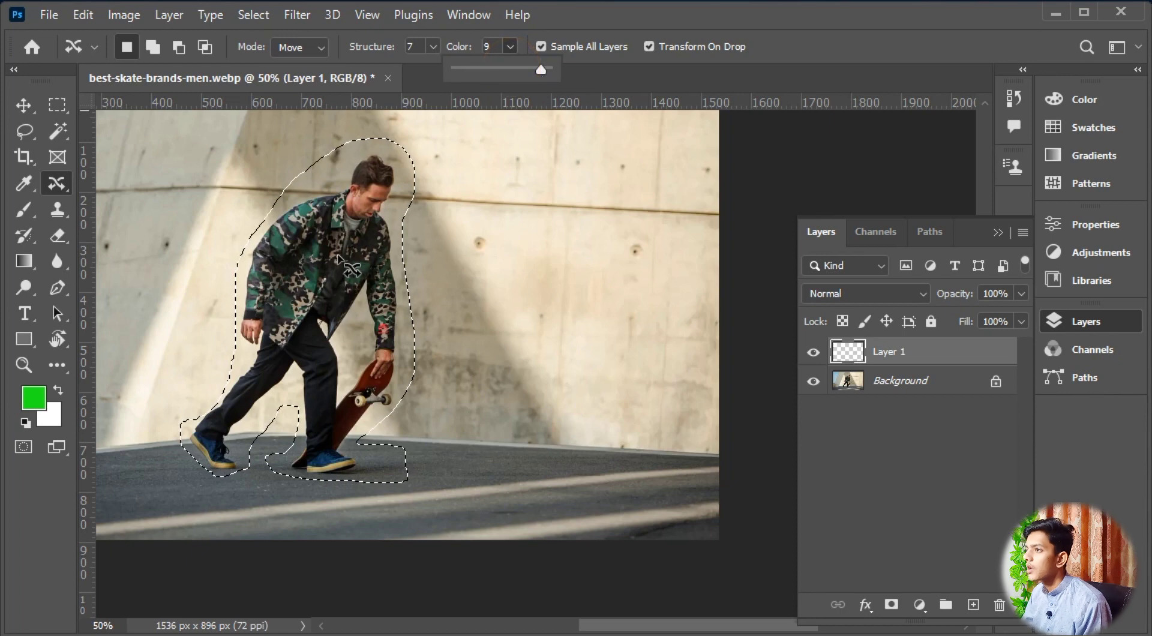
# Move the selected skateboarder to the right side of the wall, scale him to about half size, and commit the move
pyautogui.moveTo(339, 257); pyautogui.dragTo(562, 299)
pyautogui.moveTo(638, 180); pyautogui.dragTo(520, 360)
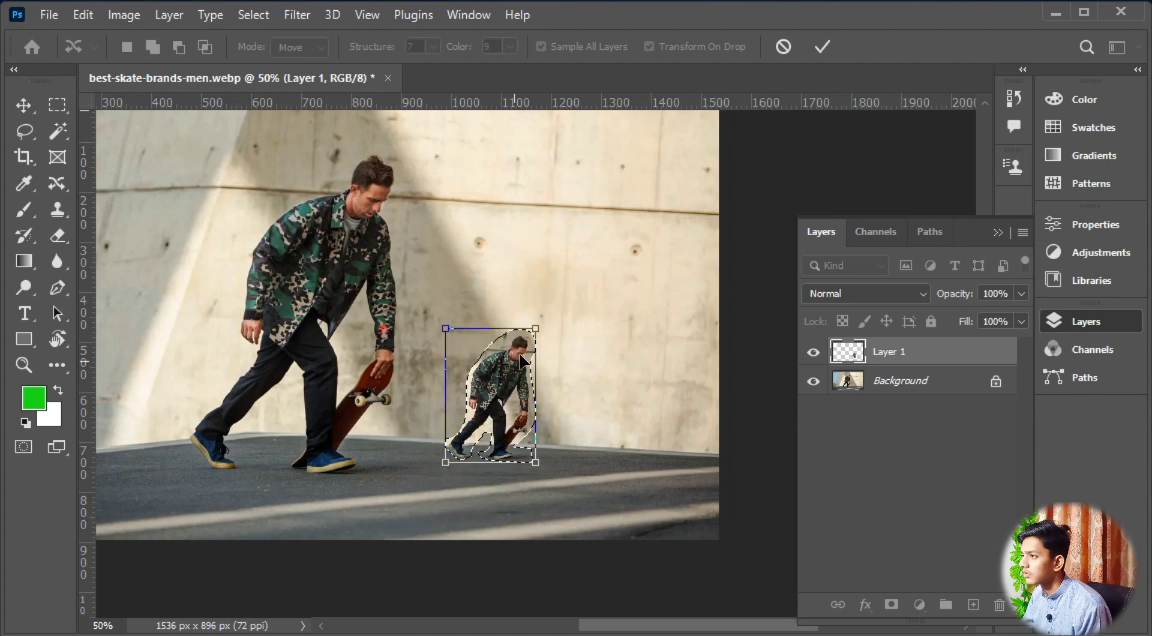
pyautogui.moveTo(535, 322); pyautogui.dragTo(571, 290)
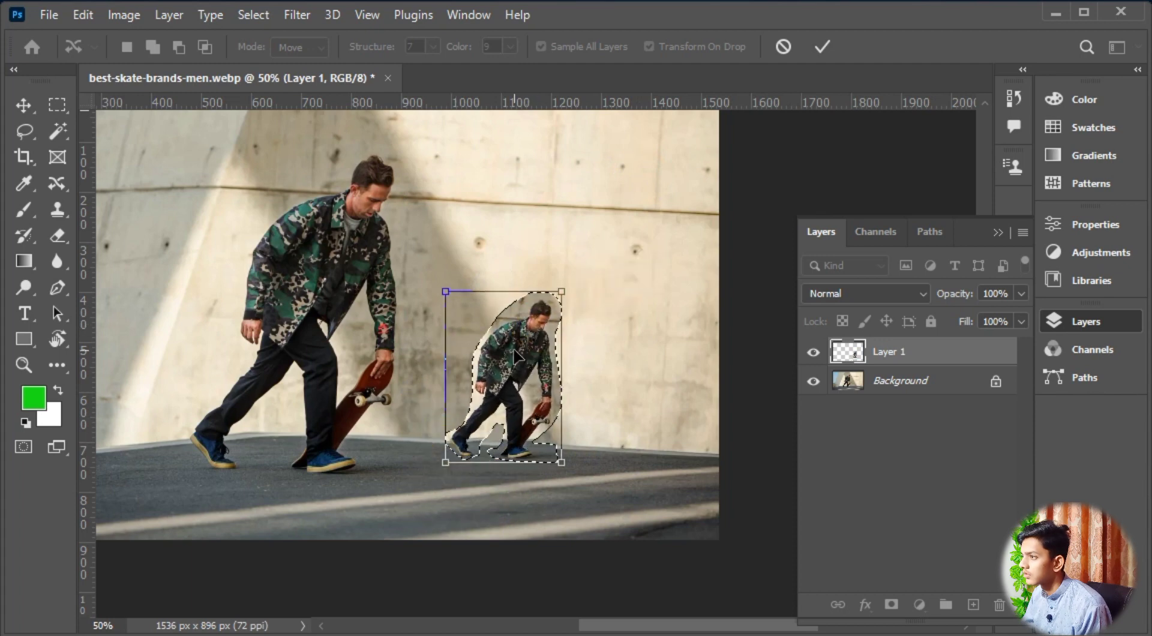
pyautogui.moveTo(531, 352)
pyautogui.mouseDown()
pyautogui.moveTo(531, 366)
pyautogui.moveTo(542, 358)
pyautogui.mouseUp()
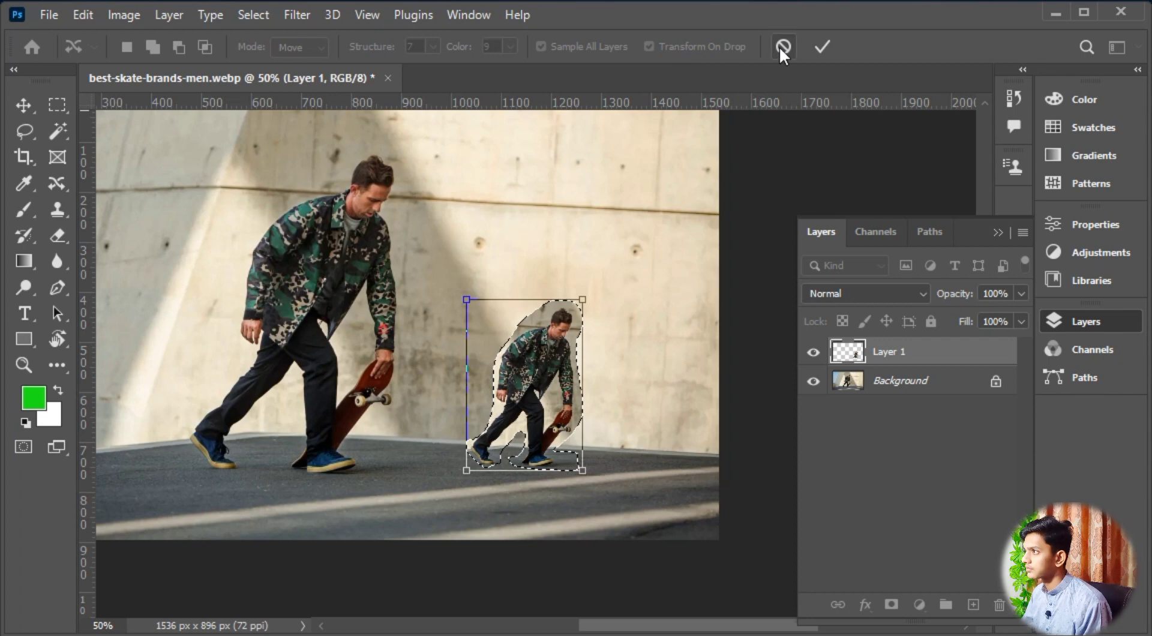
pyautogui.click(821, 44)
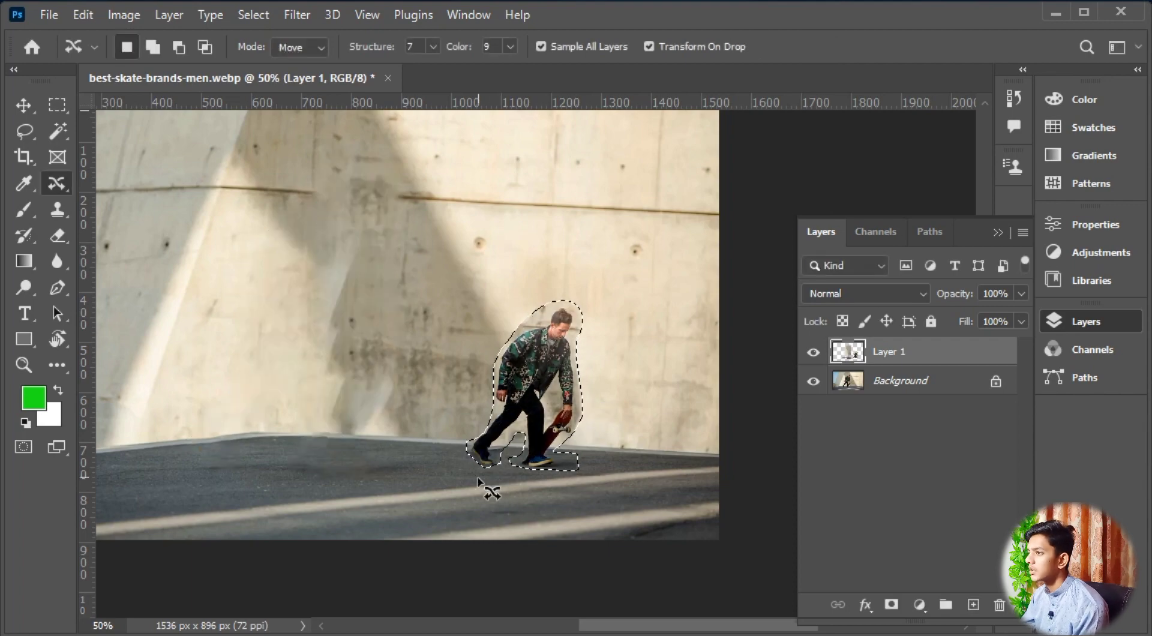
# Set Color to 10, move the selected skateboarder farther down onto the pavement, and commit the move
pyautogui.hotkey('ctrl', '+')
pyautogui.hotkey('ctrl', '+')
pyautogui.hotkey('ctrl', '+')
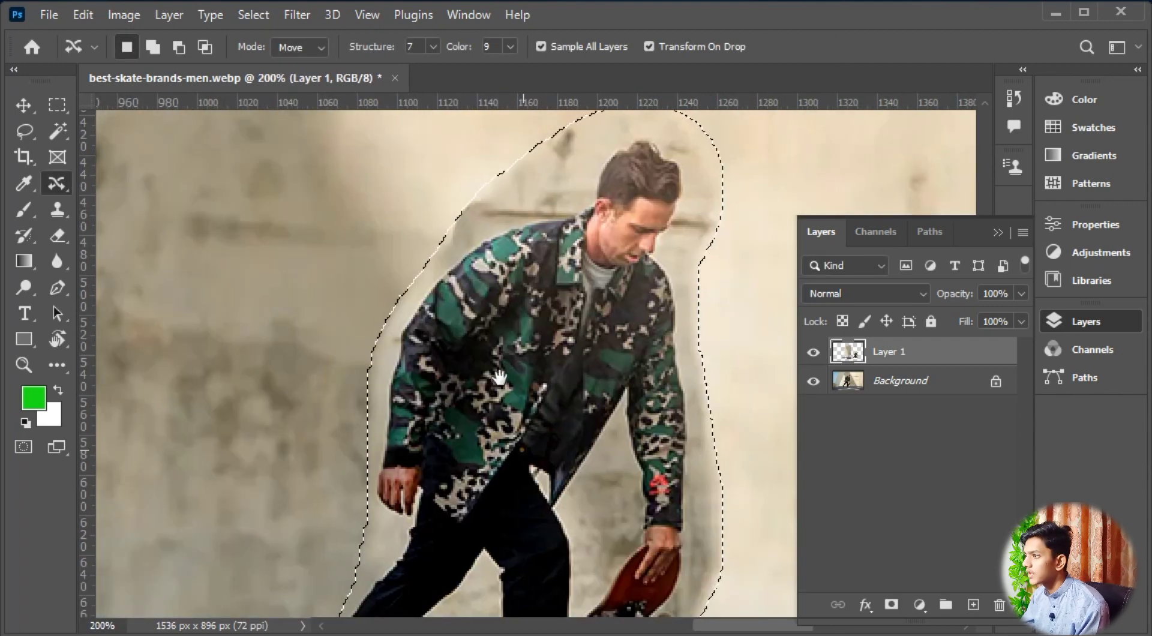
pyautogui.moveTo(488, 501); pyautogui.dragTo(501, 370)
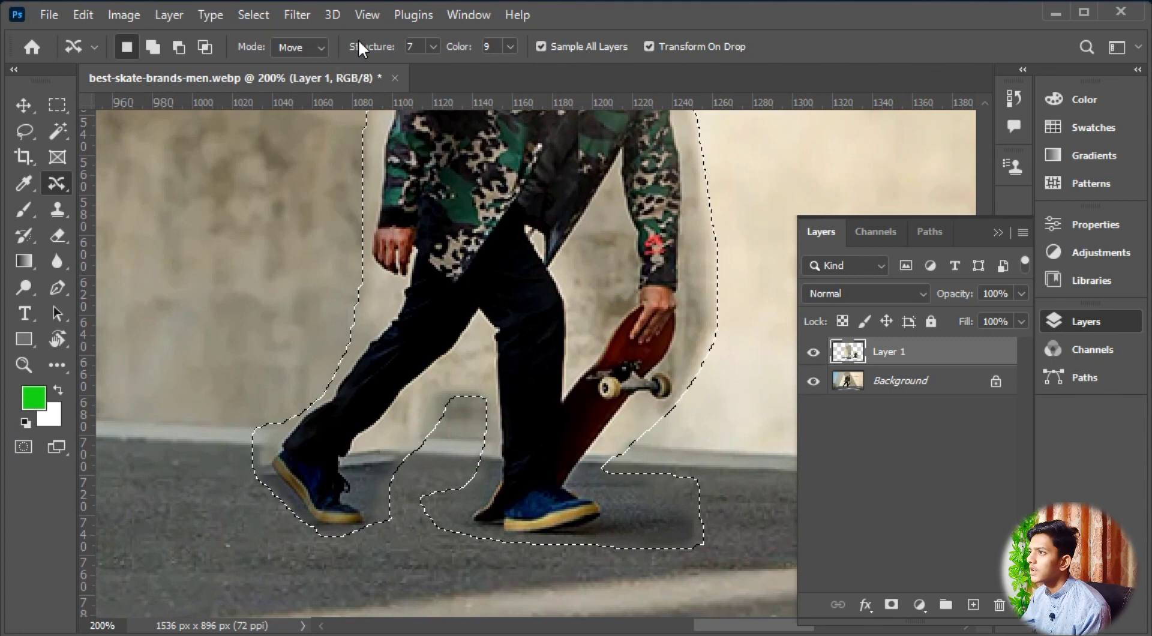
pyautogui.click(511, 47)
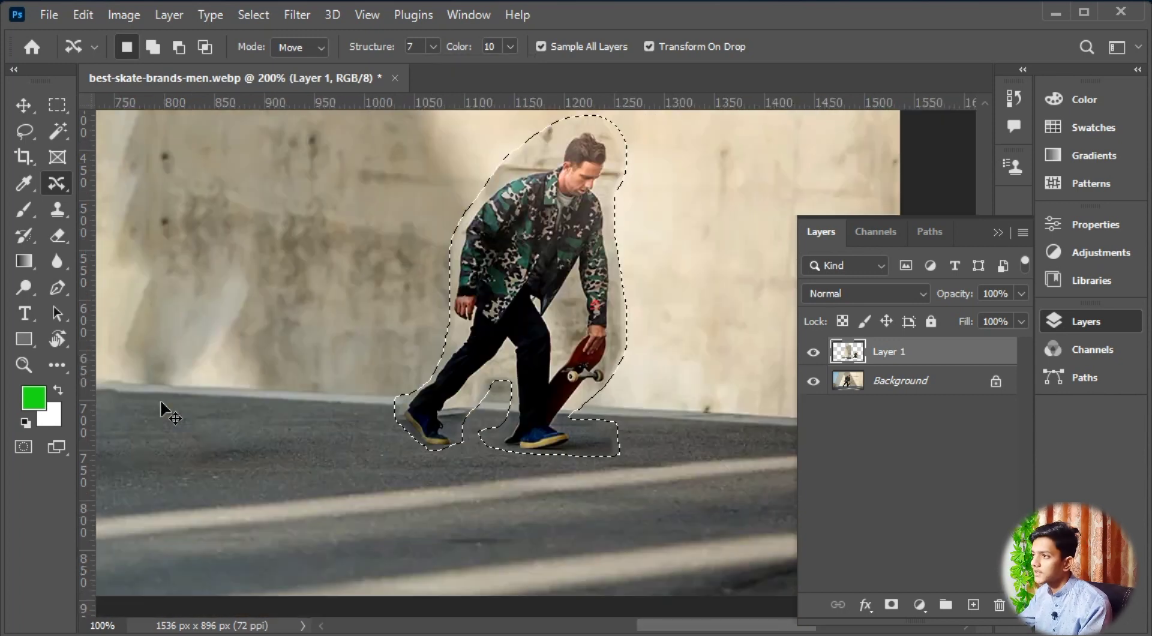
pyautogui.hotkey('ctrl', '-')
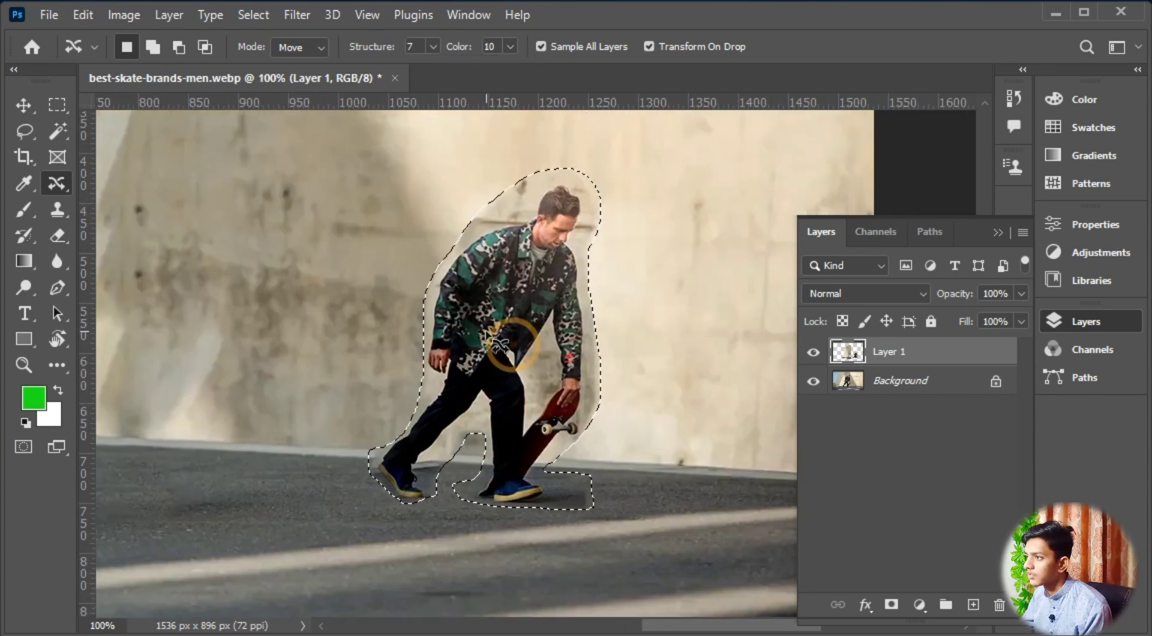
pyautogui.moveTo(489, 341); pyautogui.dragTo(514, 312)
pyautogui.click(821, 47)
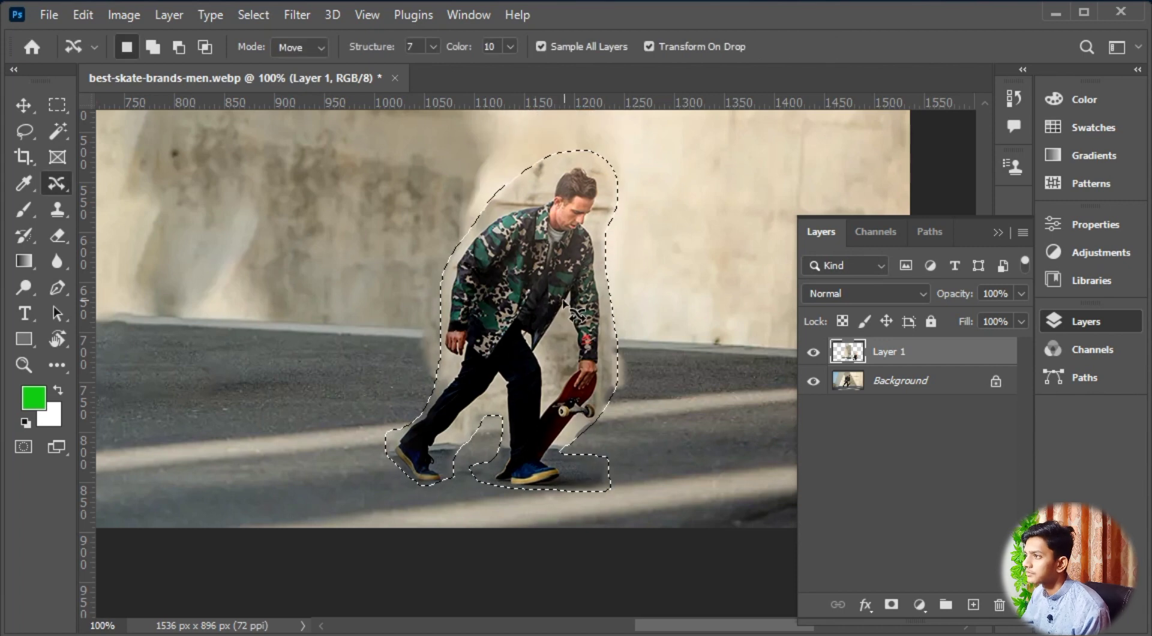
# Shift the skateboarder slightly to the left on the pavement and commit the content-aware move
pyautogui.moveTo(548, 290)
pyautogui.mouseDown()
pyautogui.moveTo(520, 297)
pyautogui.moveTo(532, 283)
pyautogui.mouseUp()
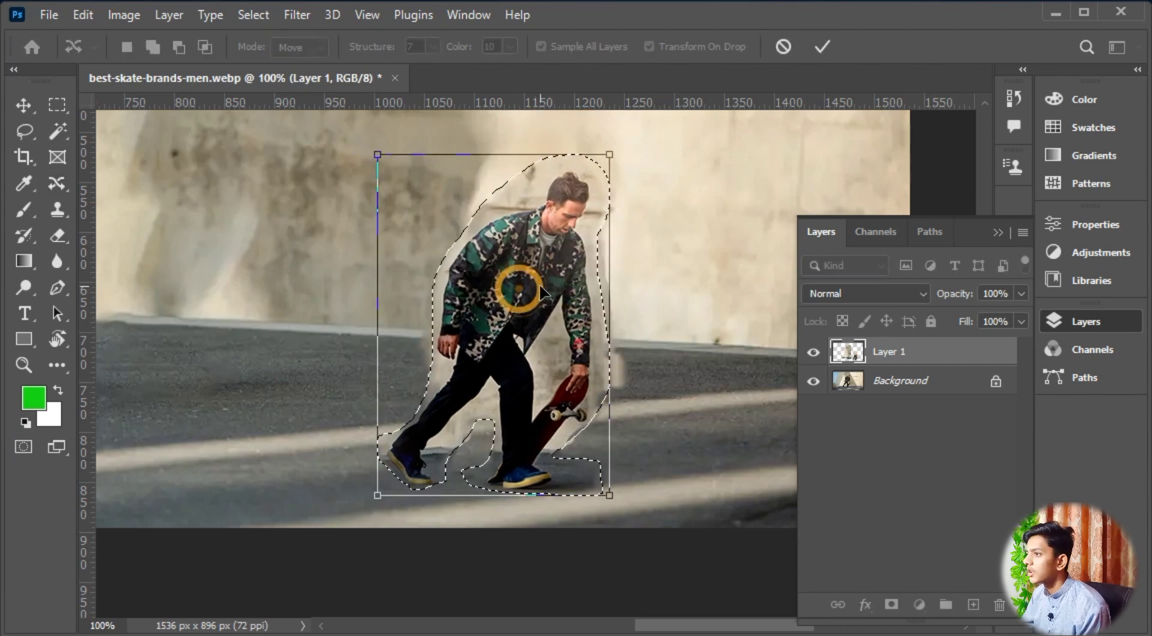
pyautogui.hotkey('ctrl', 'z')
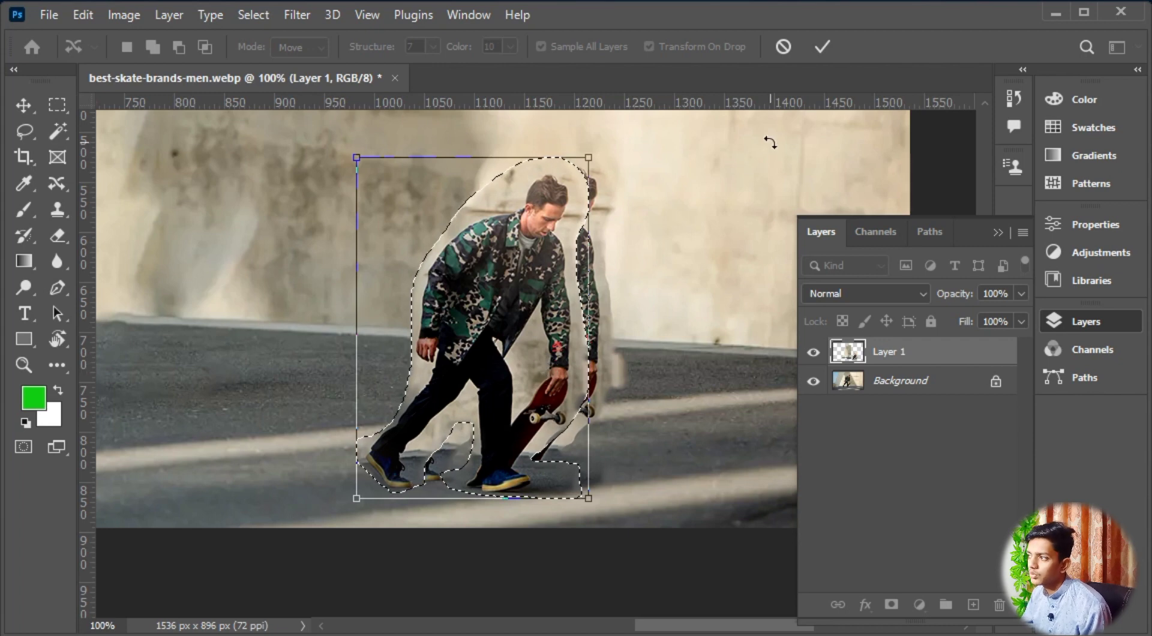
pyautogui.press('Return')
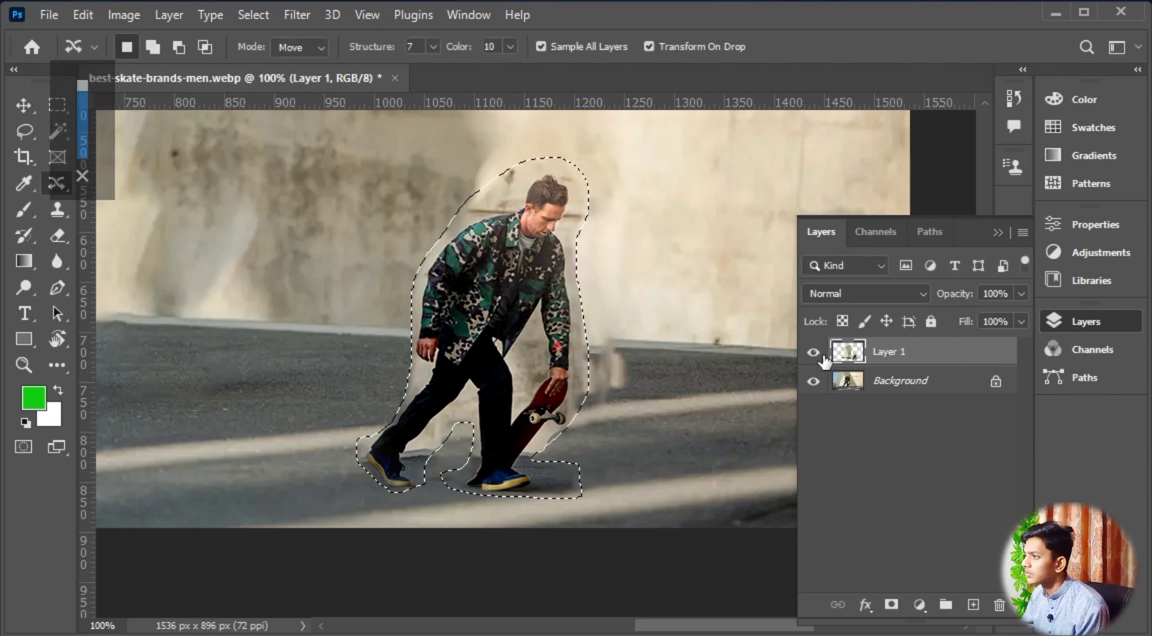
# Toggle the visibility of Layer 1 to compare the moved skateboarder with the original photo
pyautogui.click(813, 353)
pyautogui.click(814, 352)
pyautogui.hotkey('ctrl', '-')
pyautogui.hotkey('ctrl', '-')
pyautogui.hotkey('ctrl', '-')
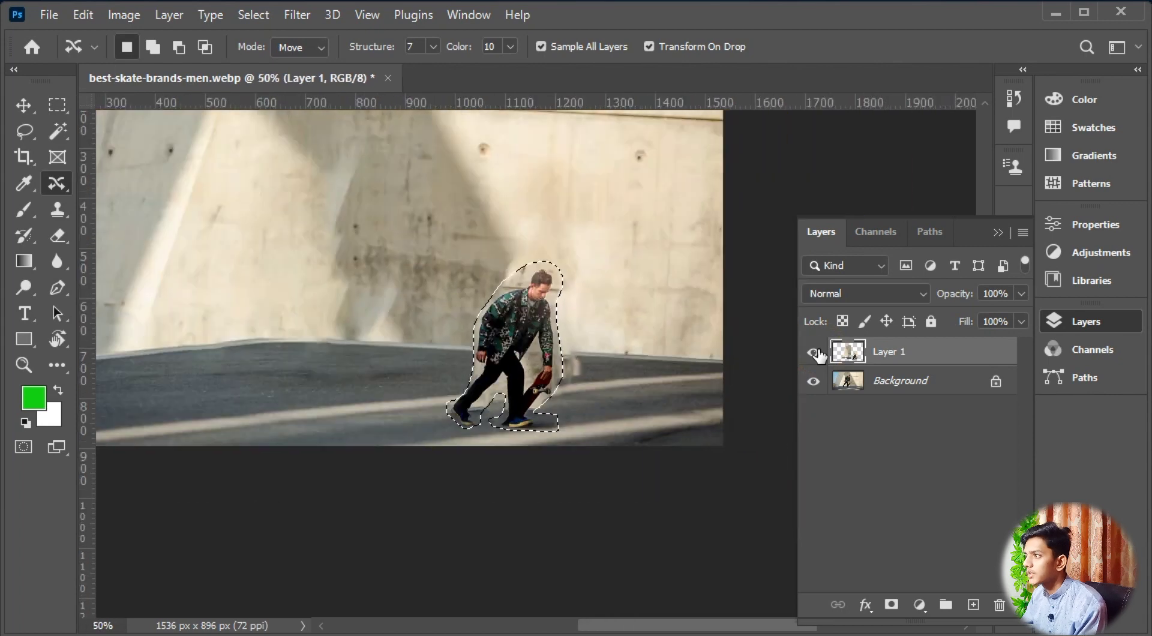
pyautogui.click(814, 352)
pyautogui.click(814, 352)
pyautogui.click(814, 352)
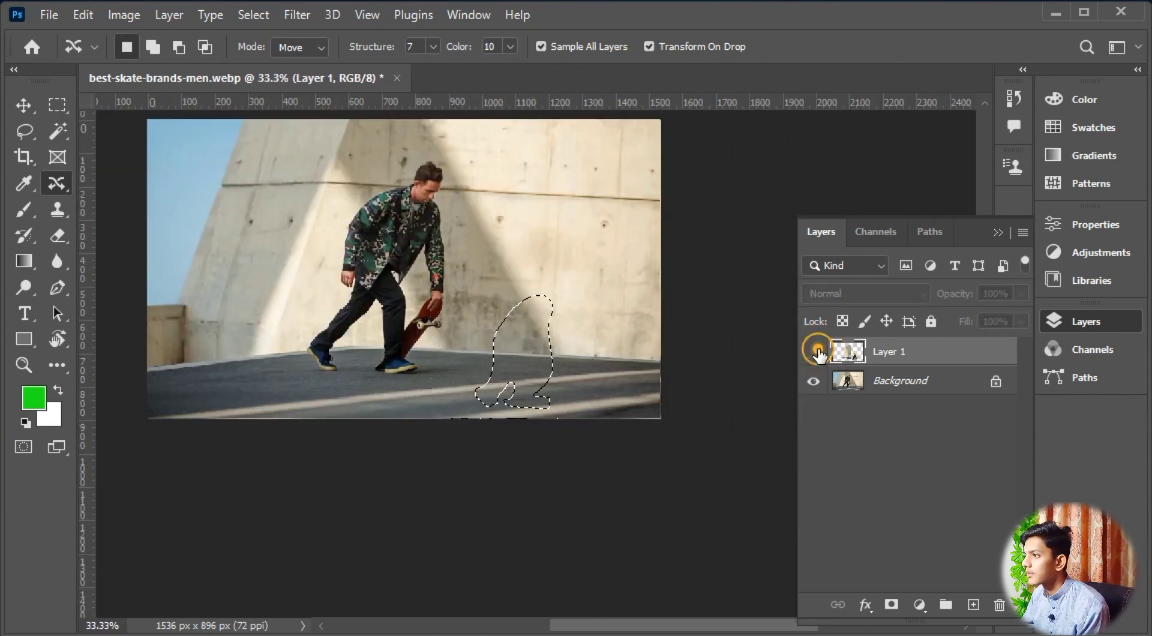
pyautogui.click(814, 352)
# Delete Layer 1 and bring up the choice of healing tools
pyautogui.moveTo(897, 358); pyautogui.dragTo(998, 603)
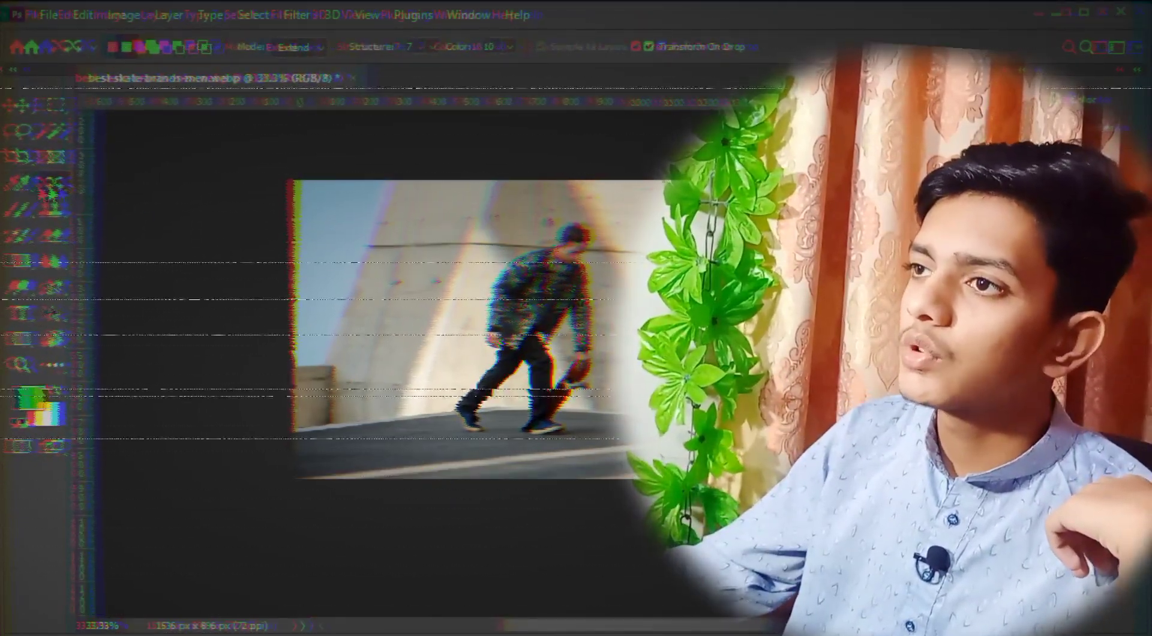
pyautogui.rightClick(52, 190)
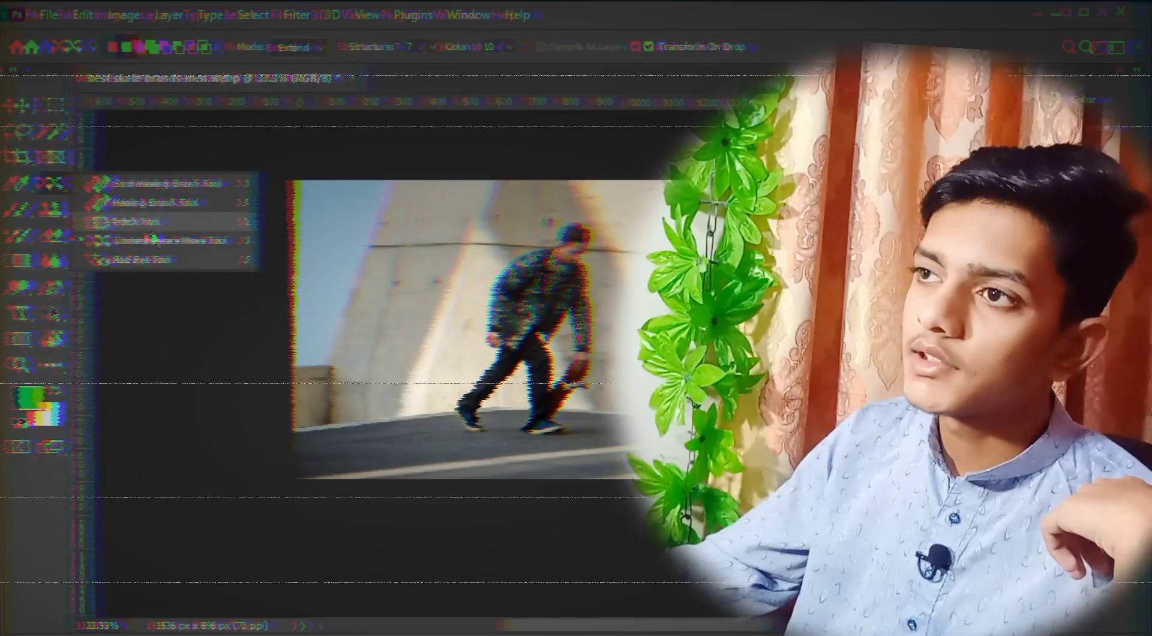